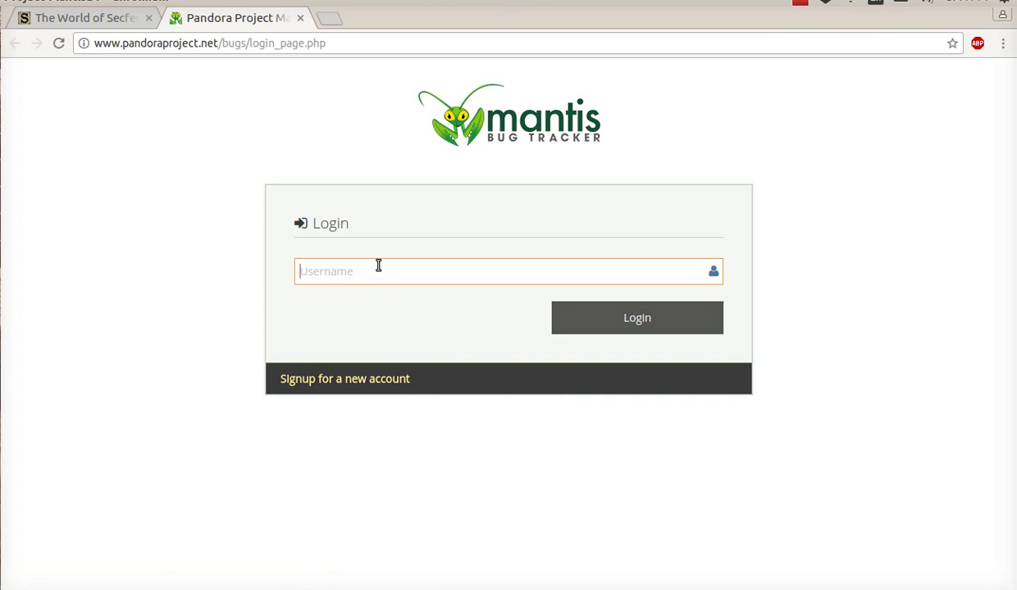
# Step: Log in to the bug tracker with the tester account and its saved password
pyautogui.write('teste')
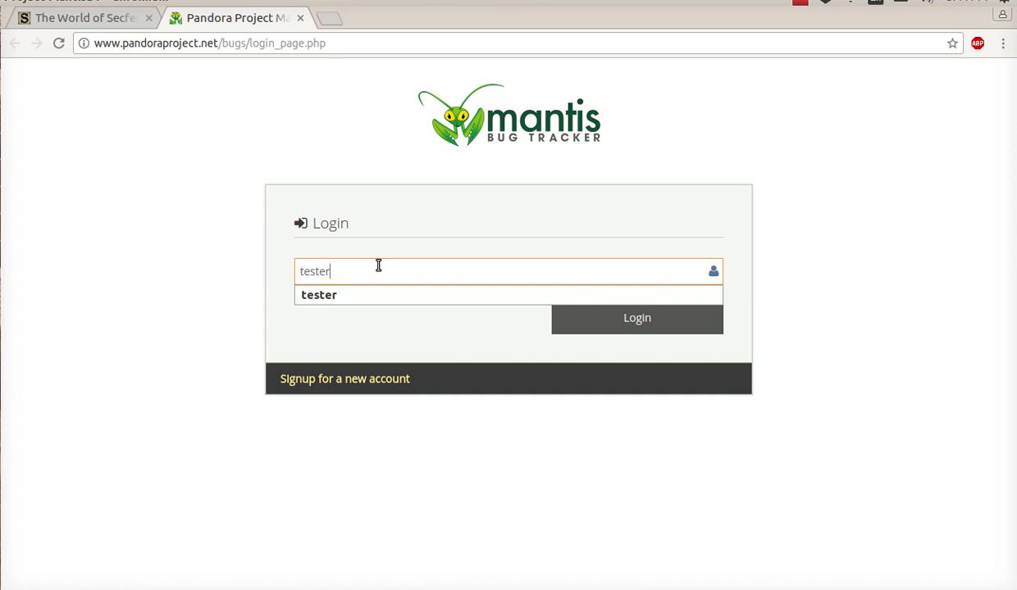
pyautogui.write('r')
pyautogui.click(360, 293)
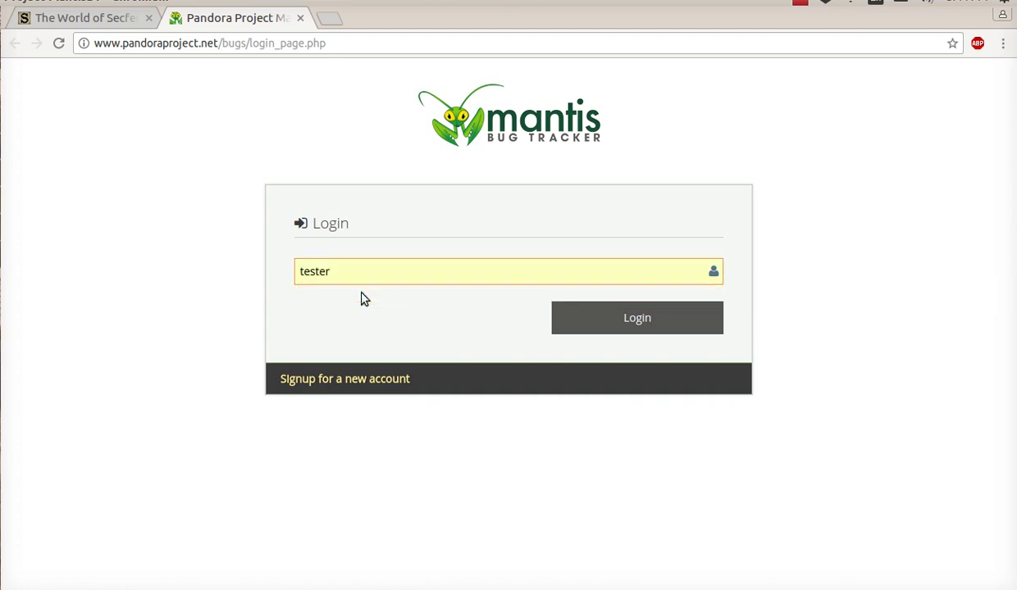
pyautogui.click(606, 322)
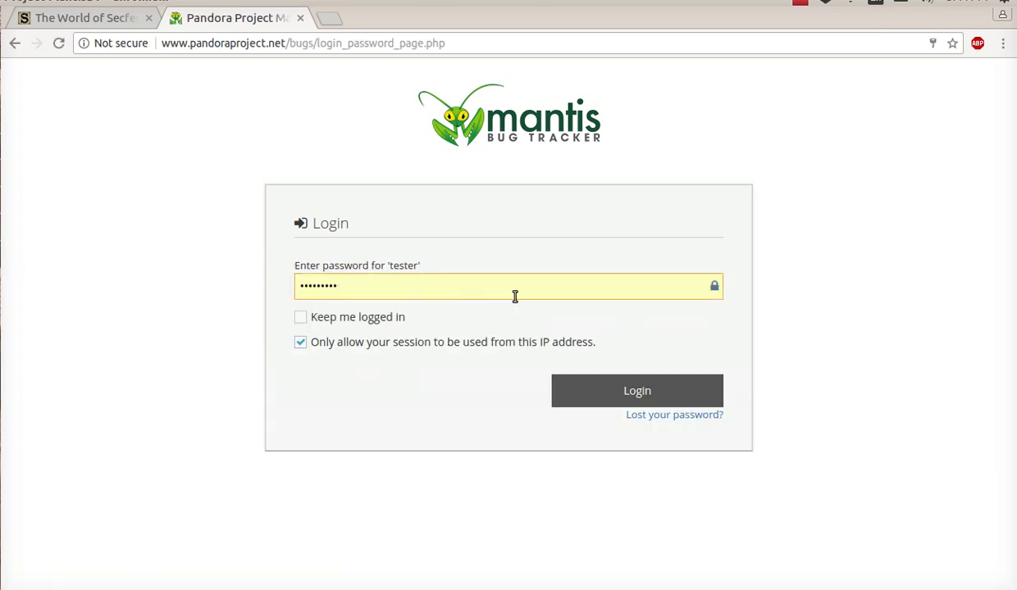
pyautogui.click(603, 391)
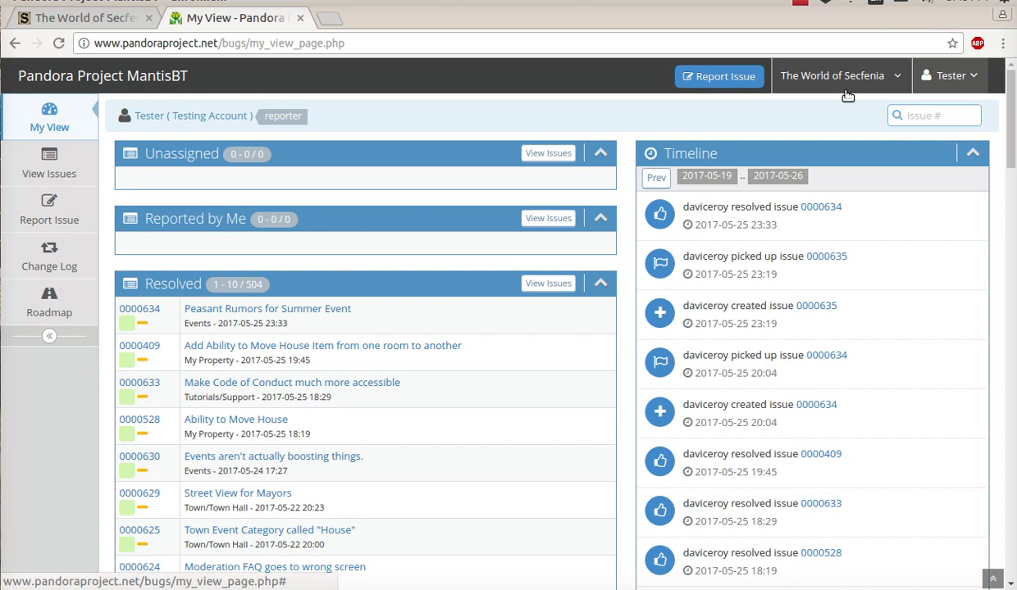
# Step: Look through the list of available projects without switching away from The World of Secfenia
pyautogui.click(899, 78)
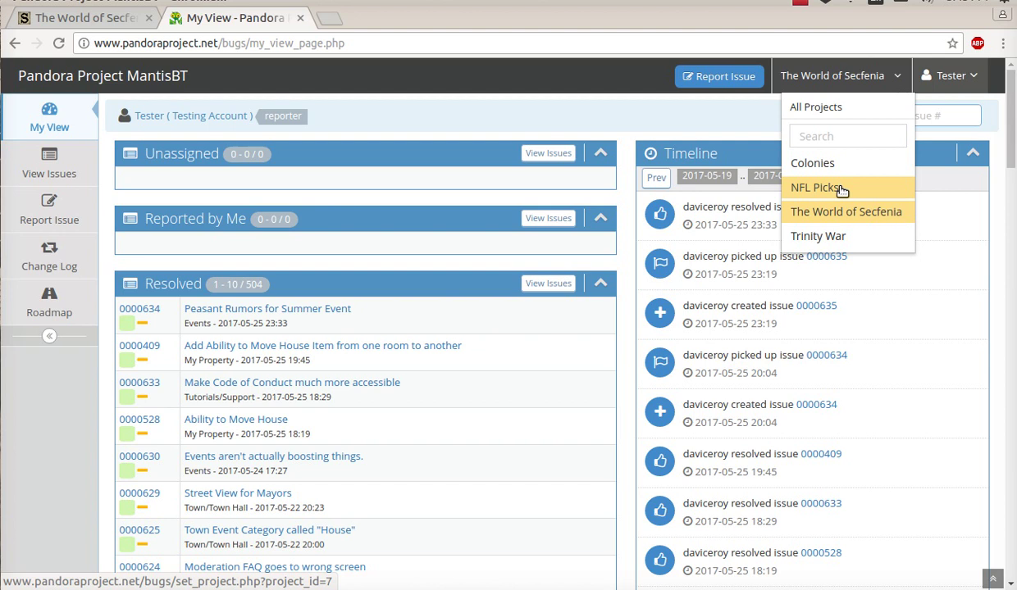
pyautogui.click(504, 116)
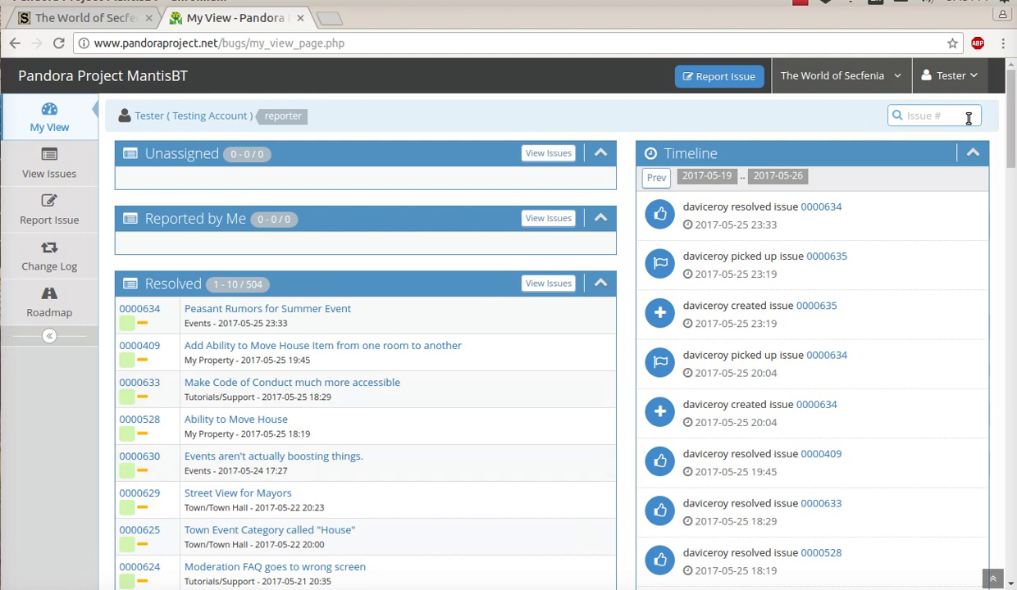
# Step: Open issue 633 by its number and review its details, activities and issue history
pyautogui.click(937, 113)
pyautogui.write('633')
pyautogui.press('Return')
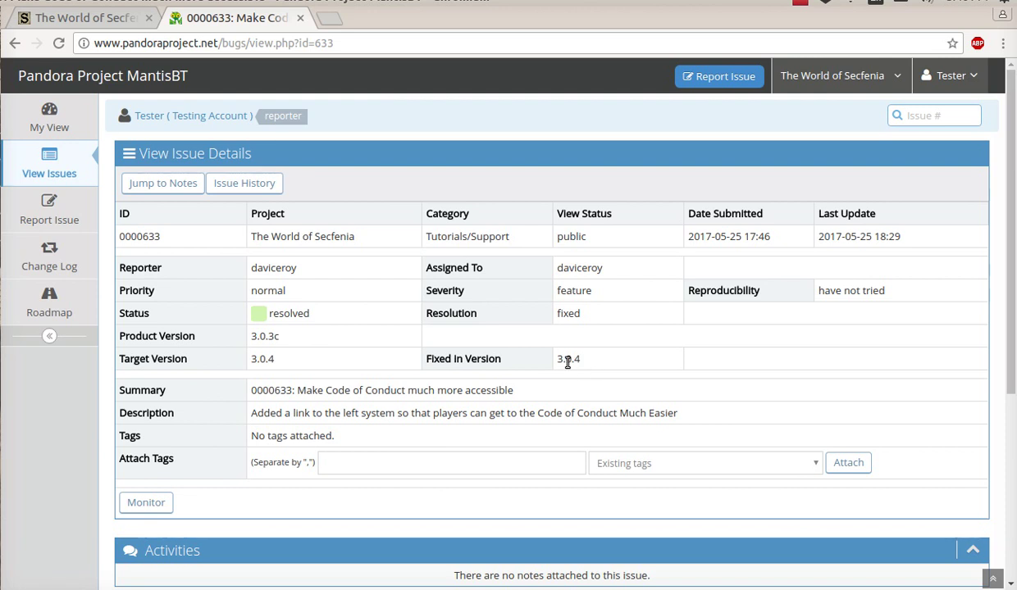
pyautogui.scroll(-3, 568, 361)
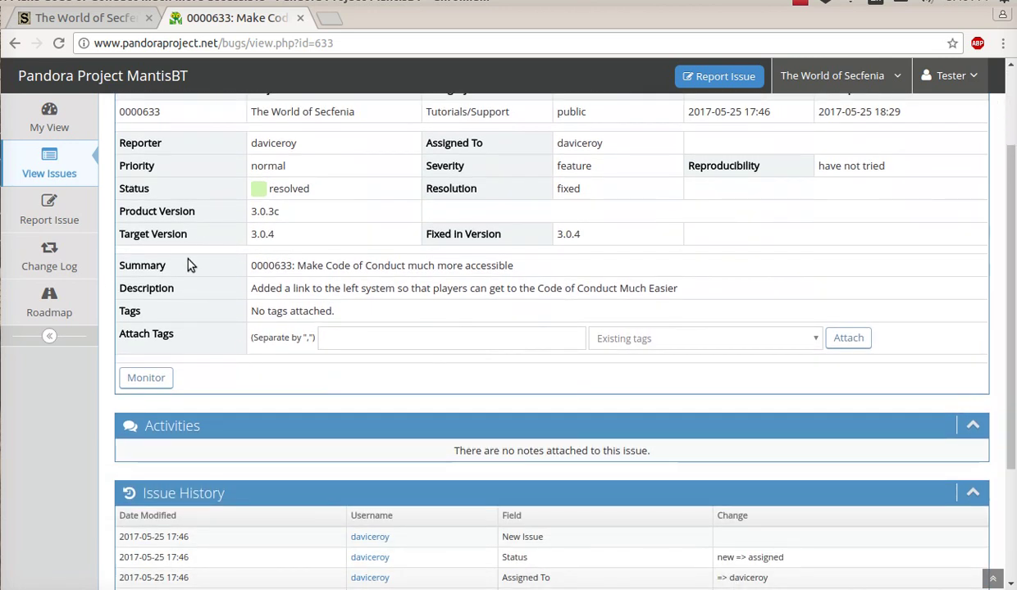
pyautogui.scroll(-4, 238, 351)
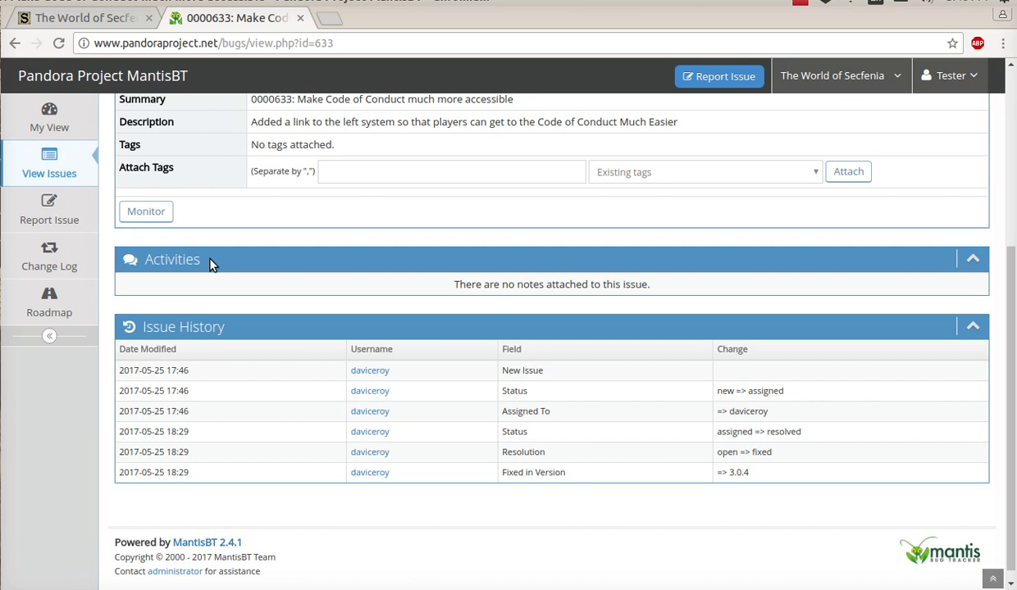
pyautogui.scroll(3, 209, 282)
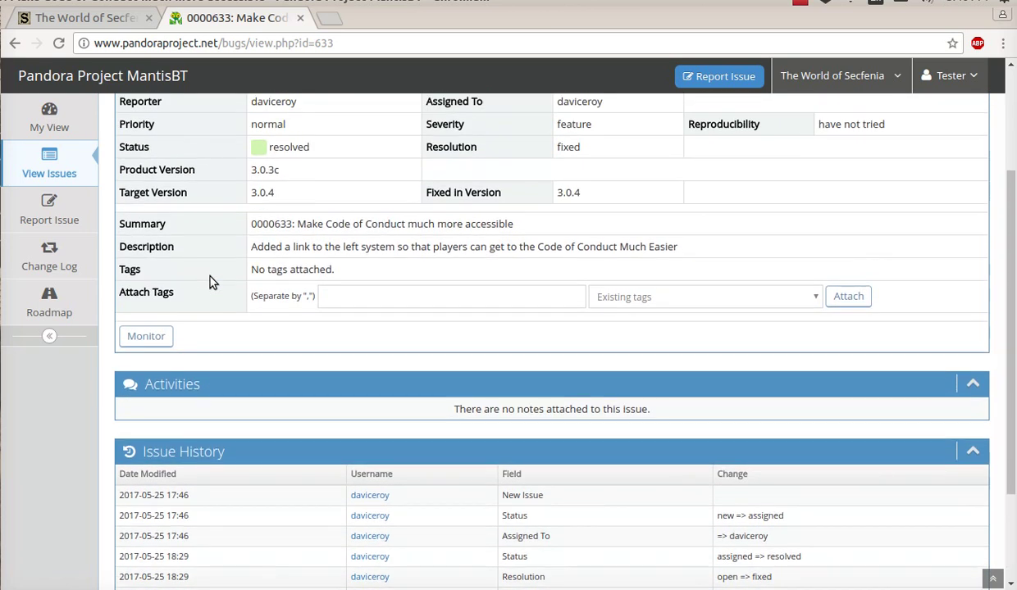
pyautogui.scroll(1, 209, 282)
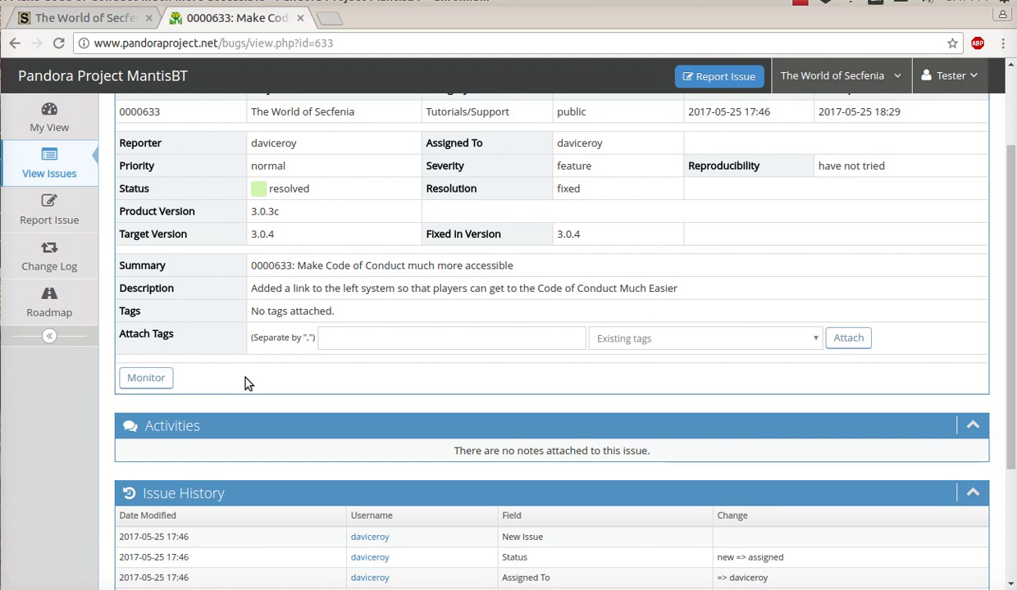
pyautogui.scroll(2, 246, 381)
pyautogui.scroll(1, 246, 384)
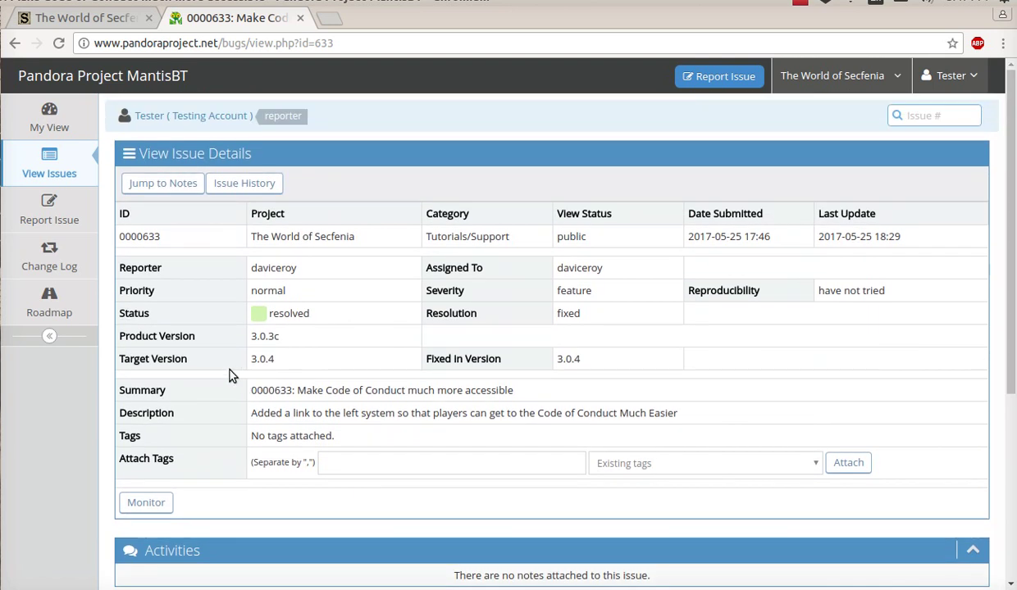
# Step: Filter the full issue list by the word "pets" and look through the matching issues
pyautogui.click(50, 162)
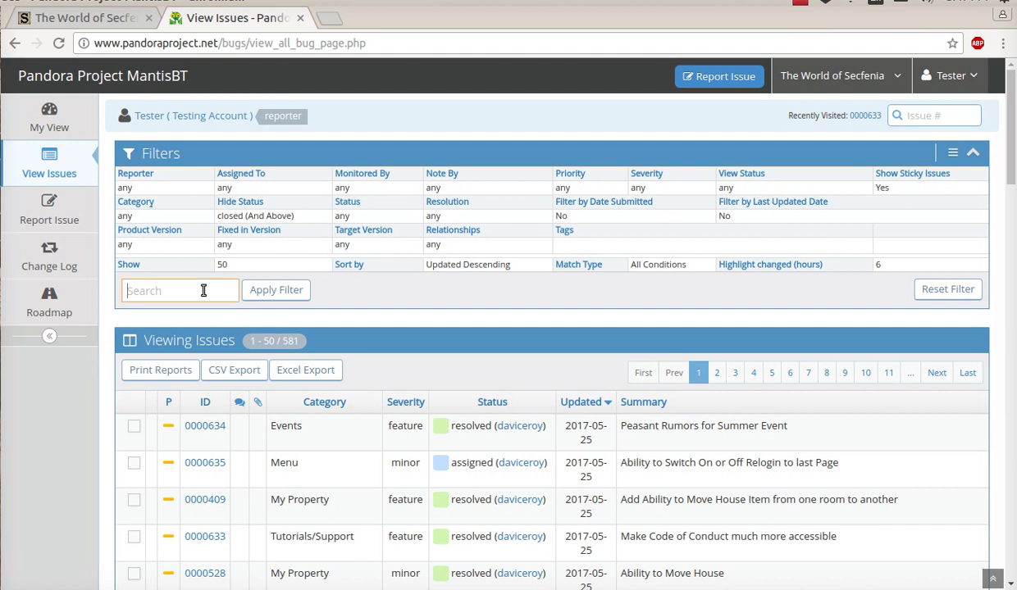
pyautogui.write('pets')
pyautogui.click(293, 295)
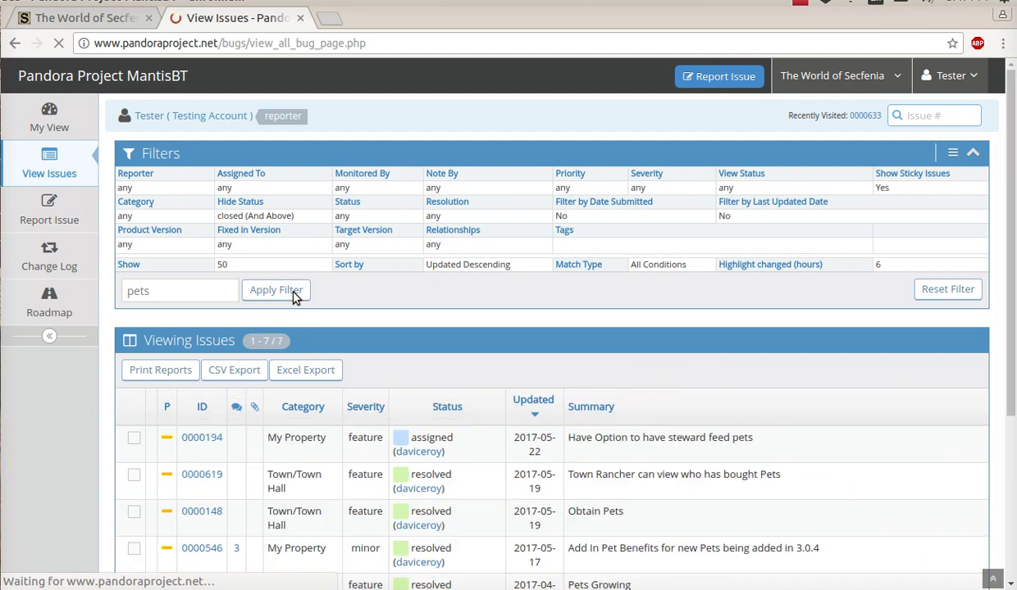
pyautogui.scroll(-3, 456, 332)
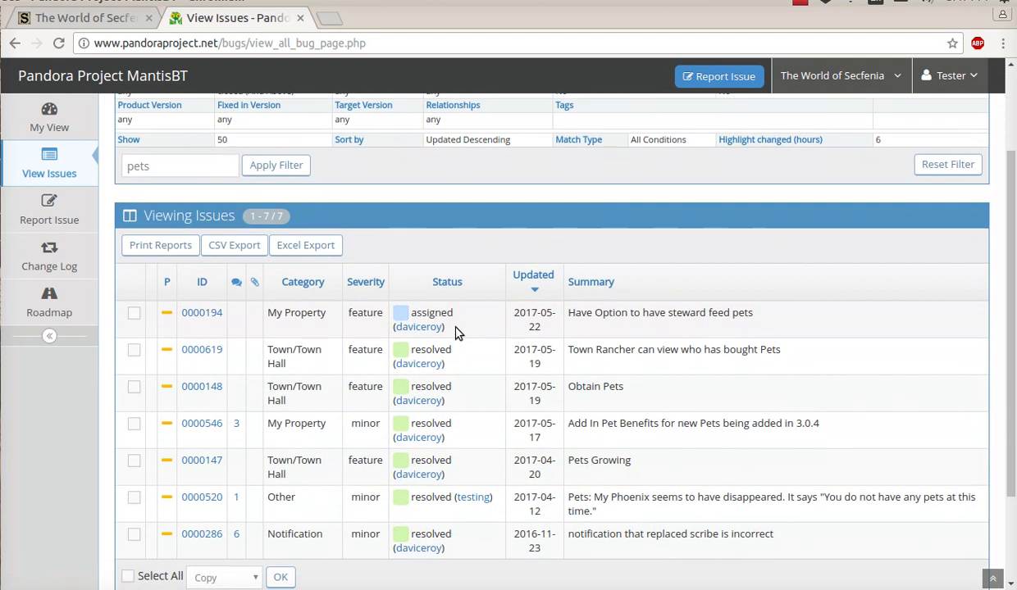
pyautogui.scroll(-1, 457, 332)
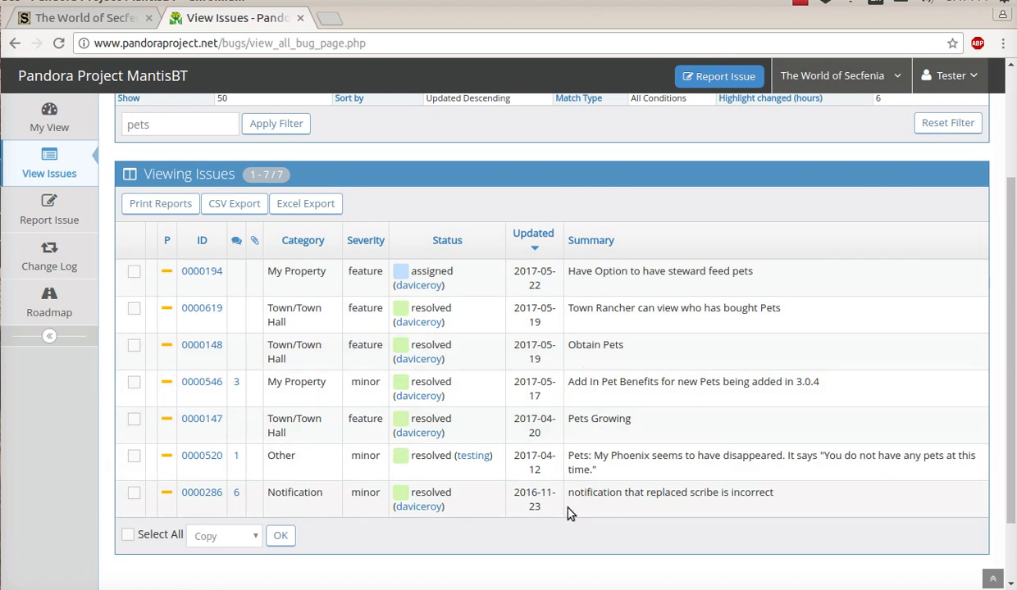
pyautogui.scroll(3, 648, 420)
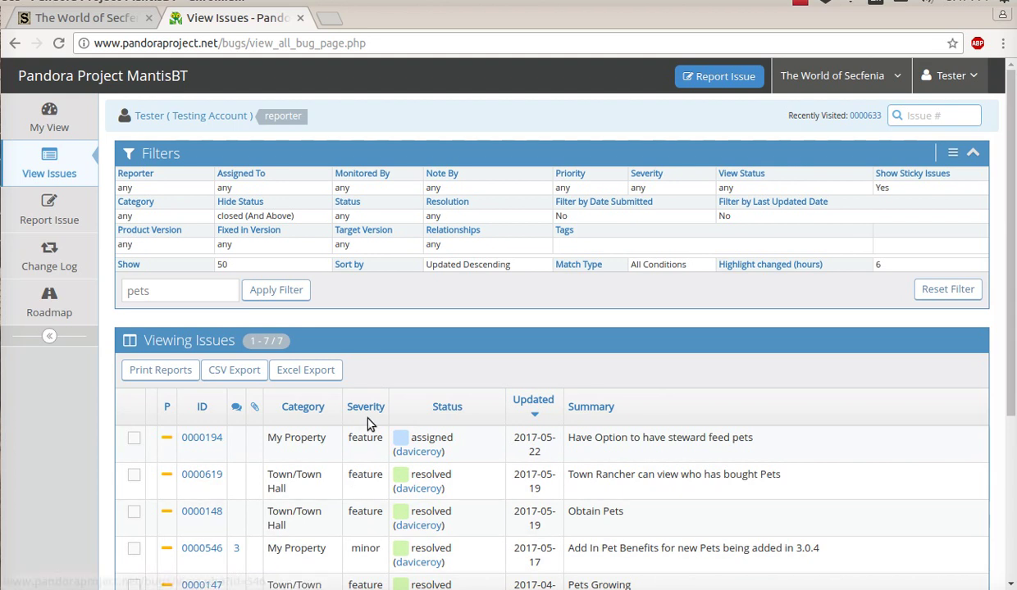
# Step: Clear the search text from the issue filters
pyautogui.click(171, 291)
pyautogui.press('BackSpace')
pyautogui.press('BackSpace')
pyautogui.press('BackSpace')
pyautogui.press('BackSpace')
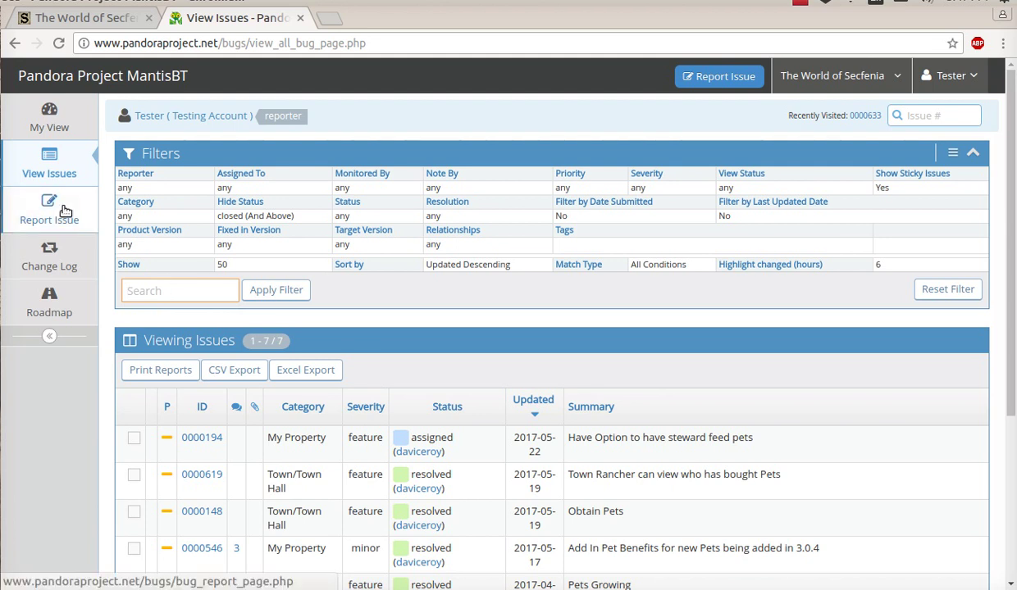
# Step: Open a new issue report and review the choices offered for category, severity, priority and product version
pyautogui.click(66, 212)
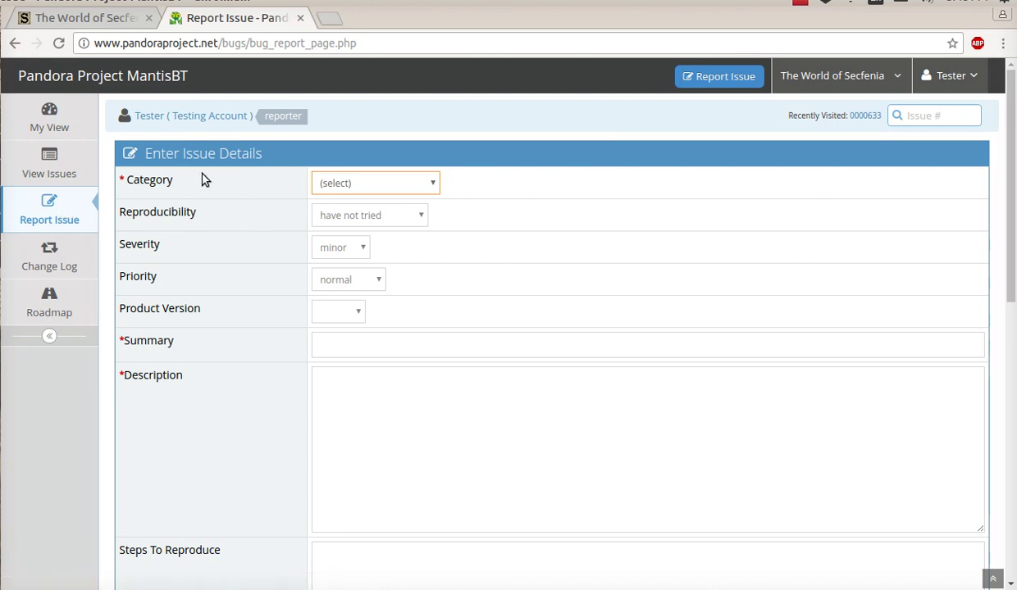
pyautogui.click(433, 182)
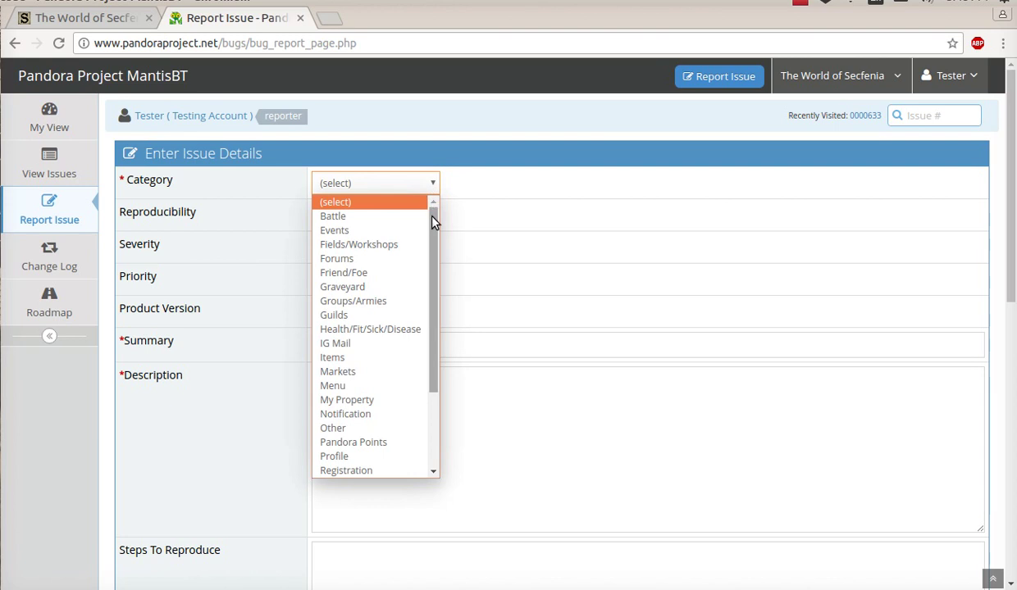
pyautogui.moveTo(433, 222)
pyautogui.mouseDown()
pyautogui.moveTo(436, 306)
pyautogui.moveTo(434, 216)
pyautogui.mouseUp()
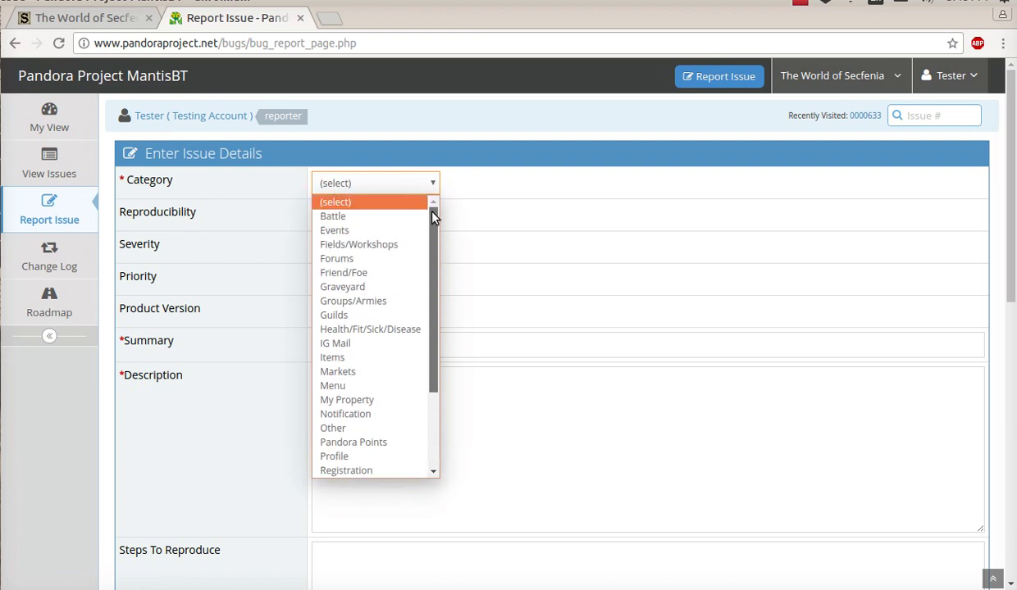
pyautogui.click(517, 225)
pyautogui.click(334, 249)
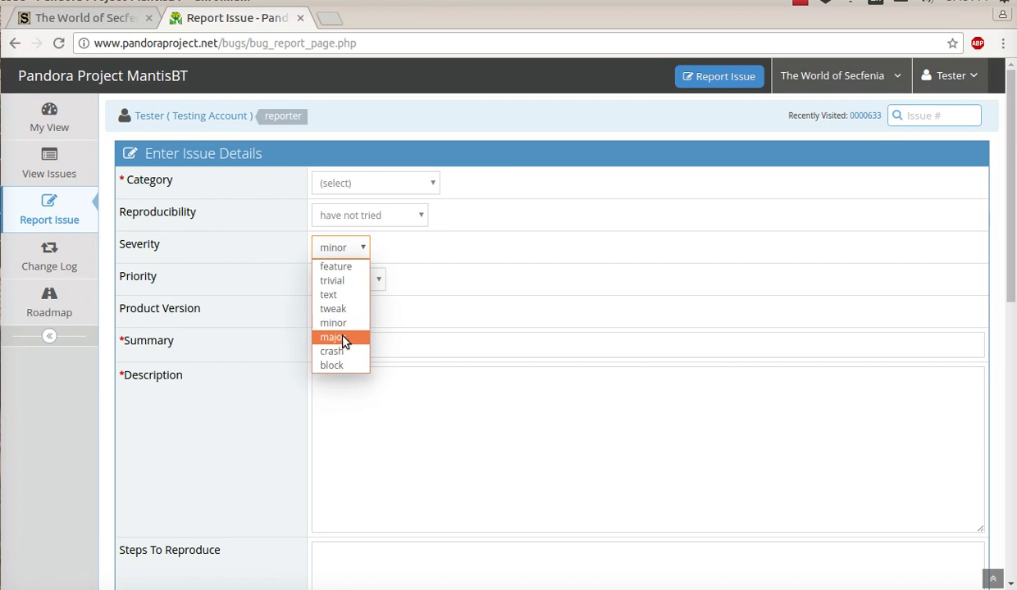
pyautogui.click(474, 273)
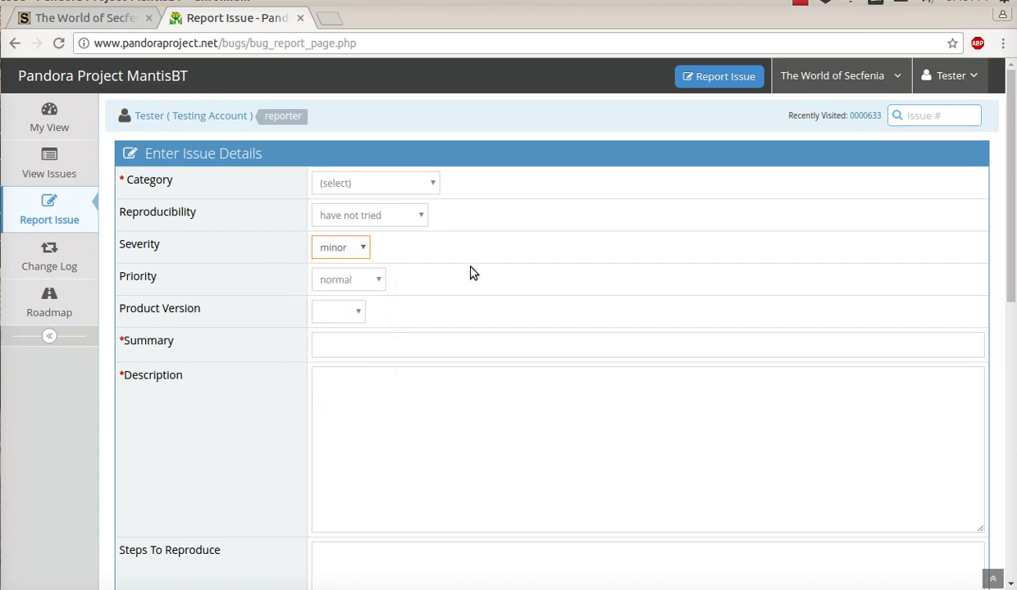
pyautogui.click(357, 279)
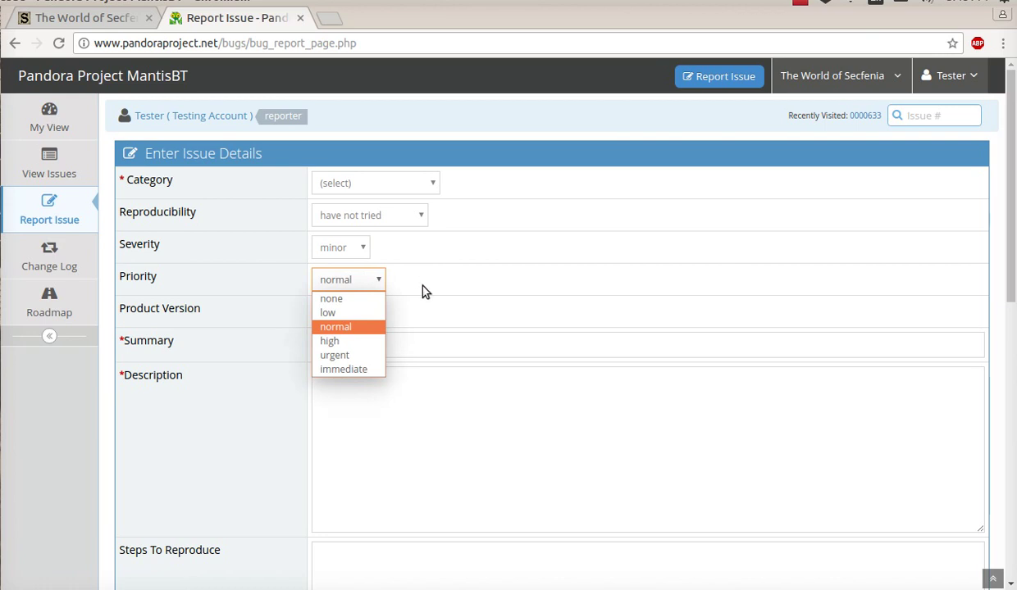
pyautogui.press('Escape')
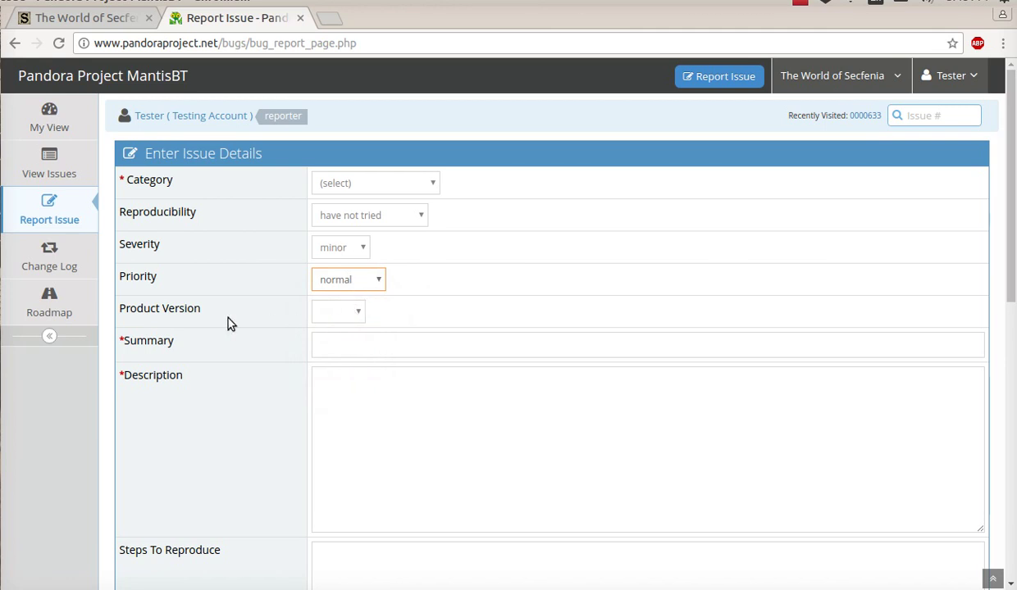
pyautogui.click(341, 318)
pyautogui.moveTo(358, 236); pyautogui.dragTo(346, 200)
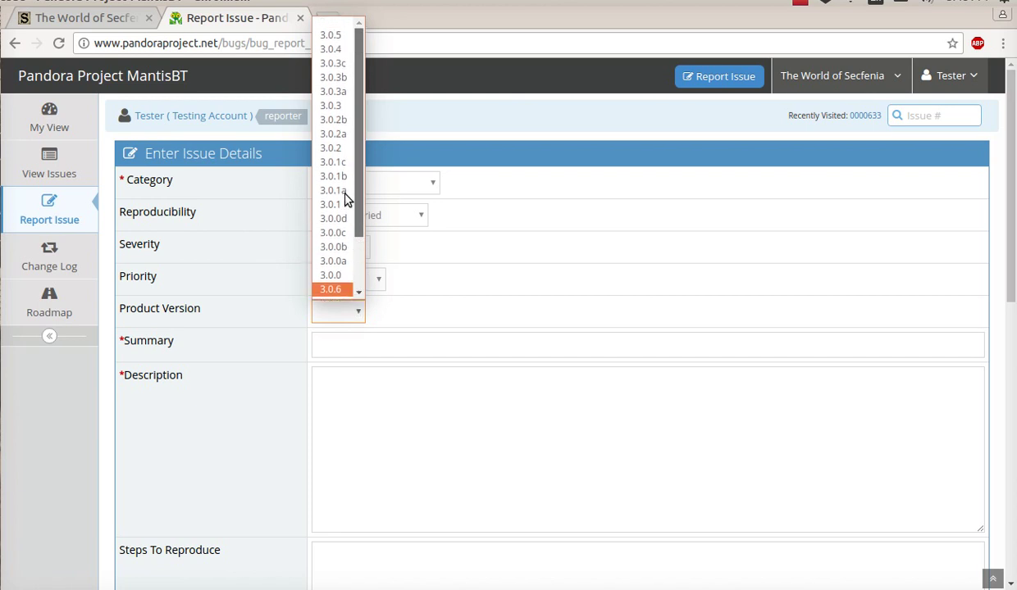
pyautogui.click(431, 306)
# Step: Look up the game's version on The World of Secfenia home page and set the report's product version to 3.0.3c
pyautogui.click(99, 22)
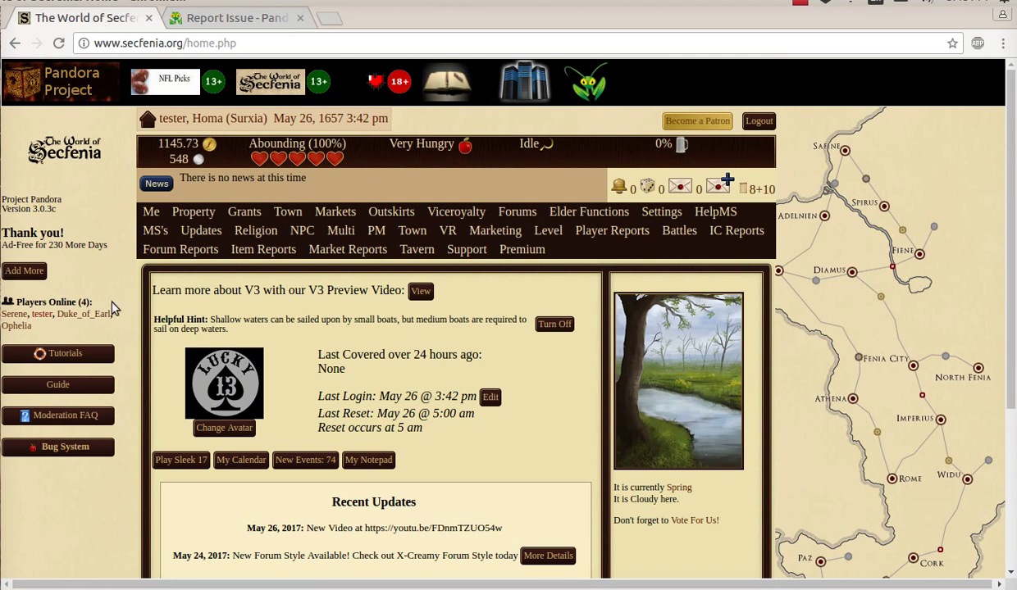
pyautogui.moveTo(56, 211); pyautogui.dragTo(3, 208)
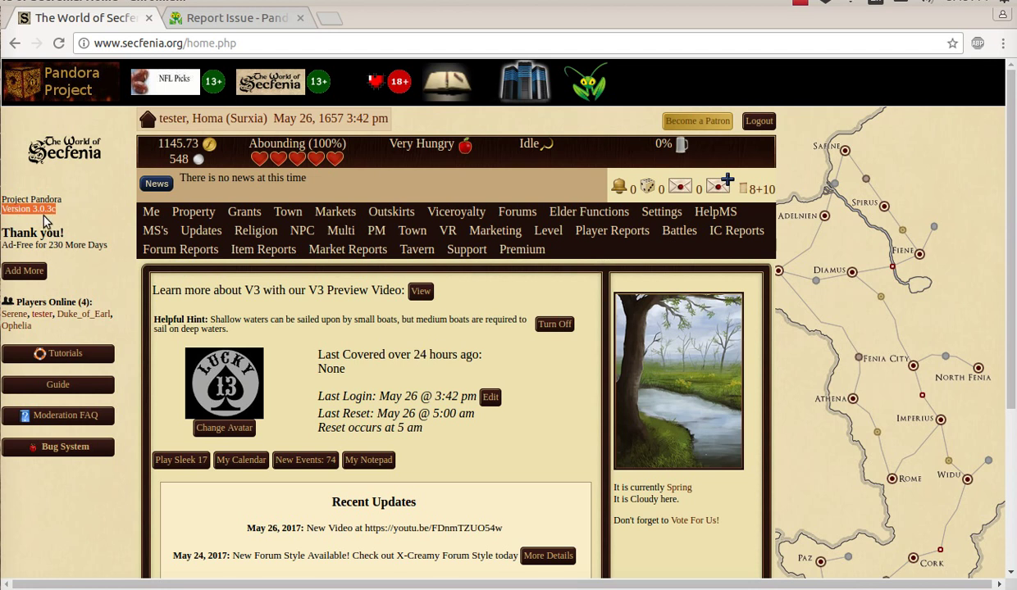
pyautogui.click(193, 20)
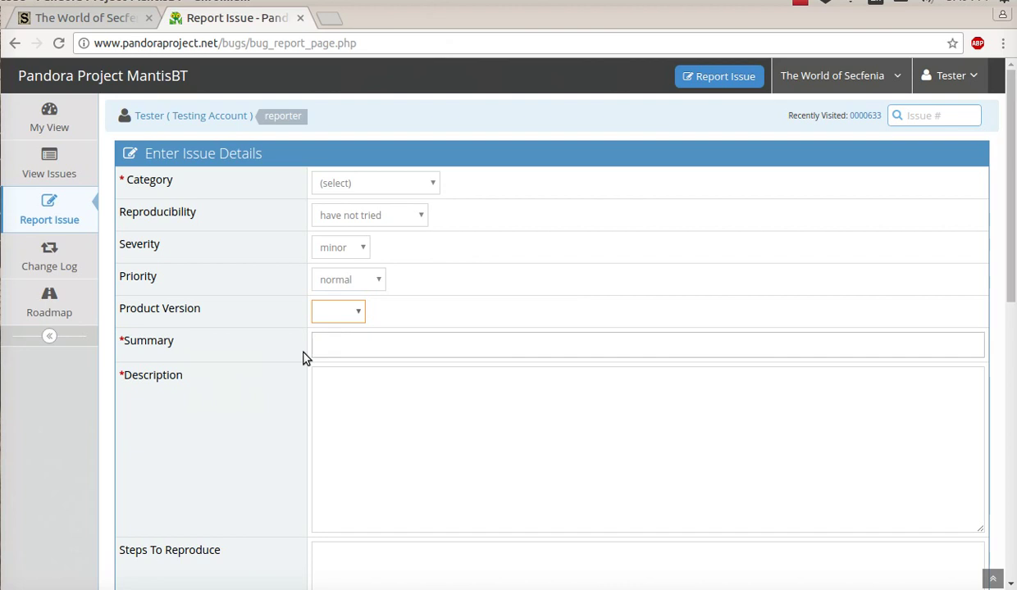
pyautogui.click(352, 314)
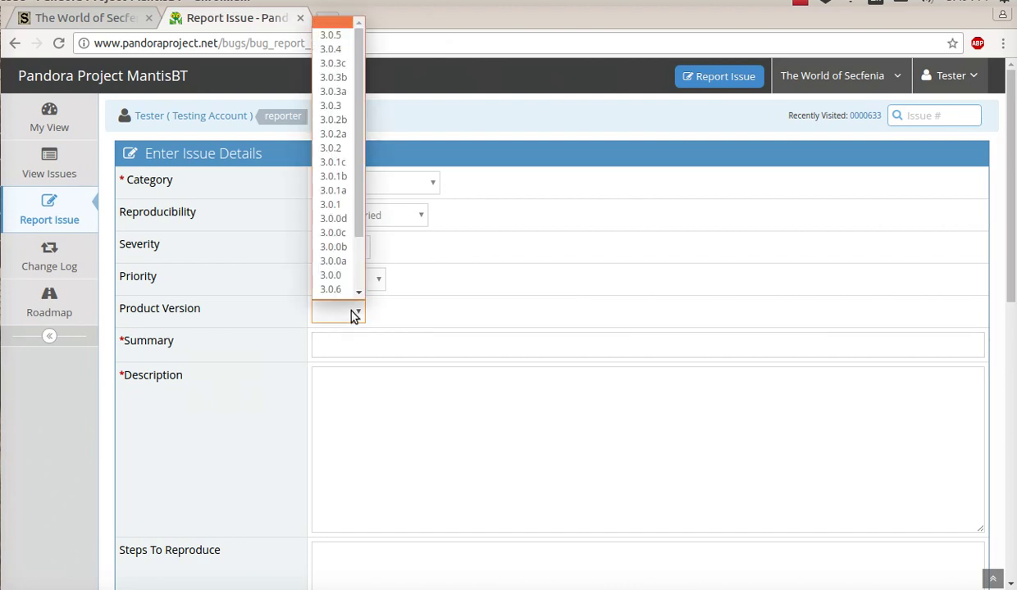
pyautogui.click(333, 64)
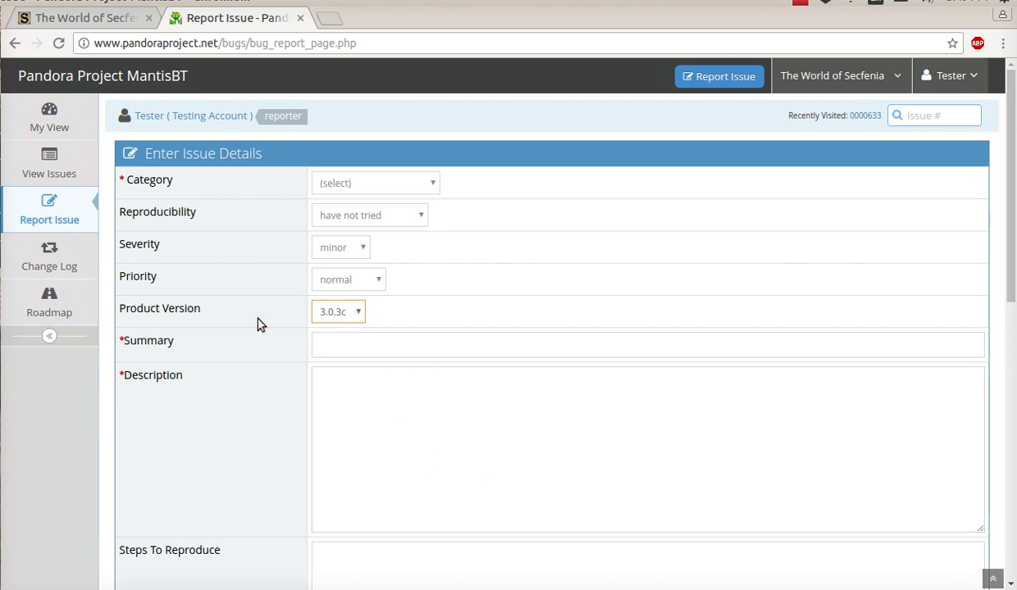
# Step: Review the report's summary, description, steps to reproduce and additional information fields, down to the tags and file upload
pyautogui.click(367, 343)
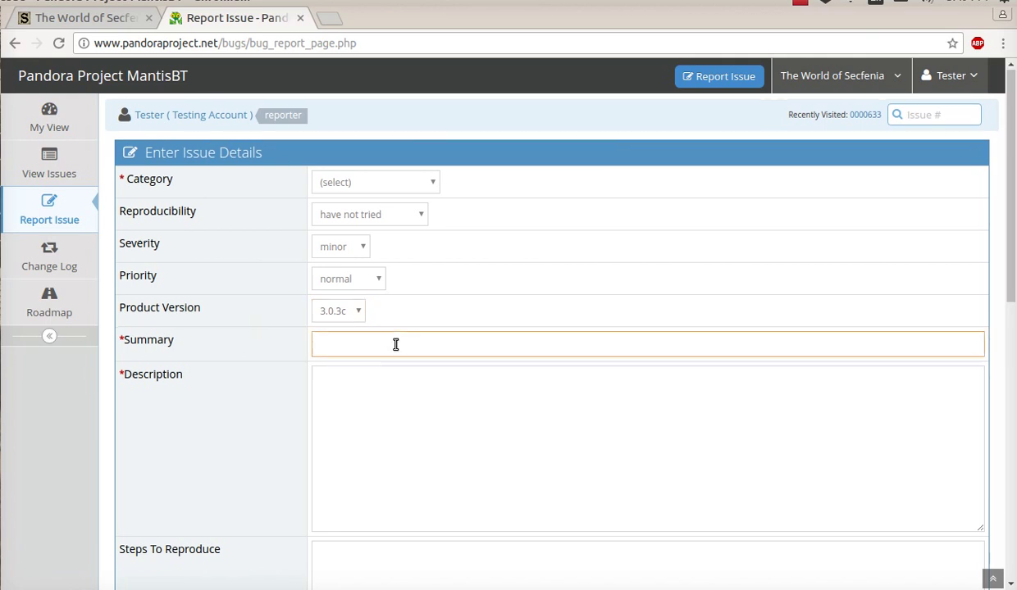
pyautogui.scroll(-2, 396, 344)
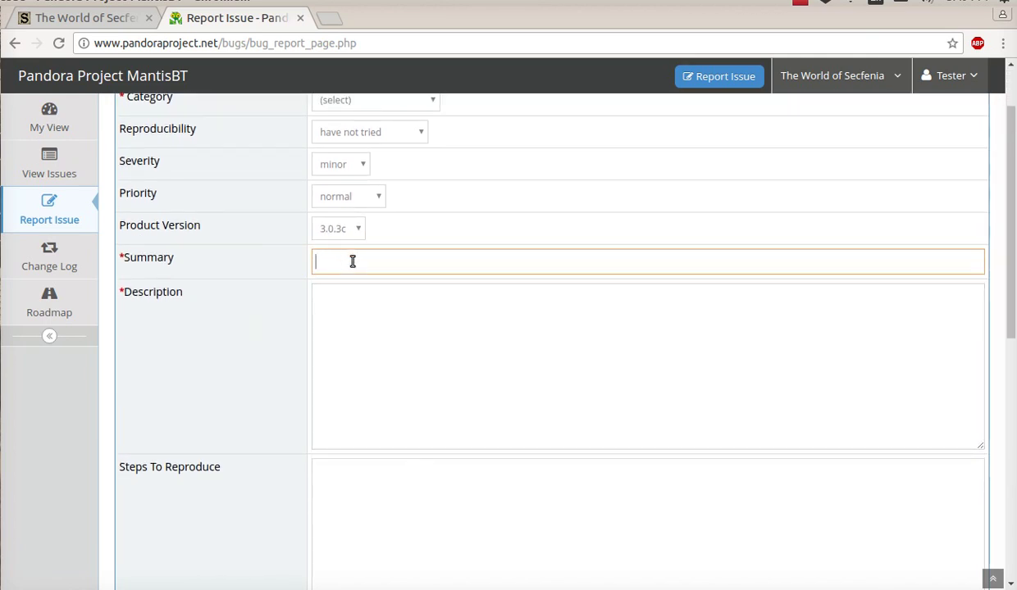
pyautogui.click(340, 347)
pyautogui.scroll(-3, 343, 346)
pyautogui.click(343, 345)
pyautogui.click(343, 526)
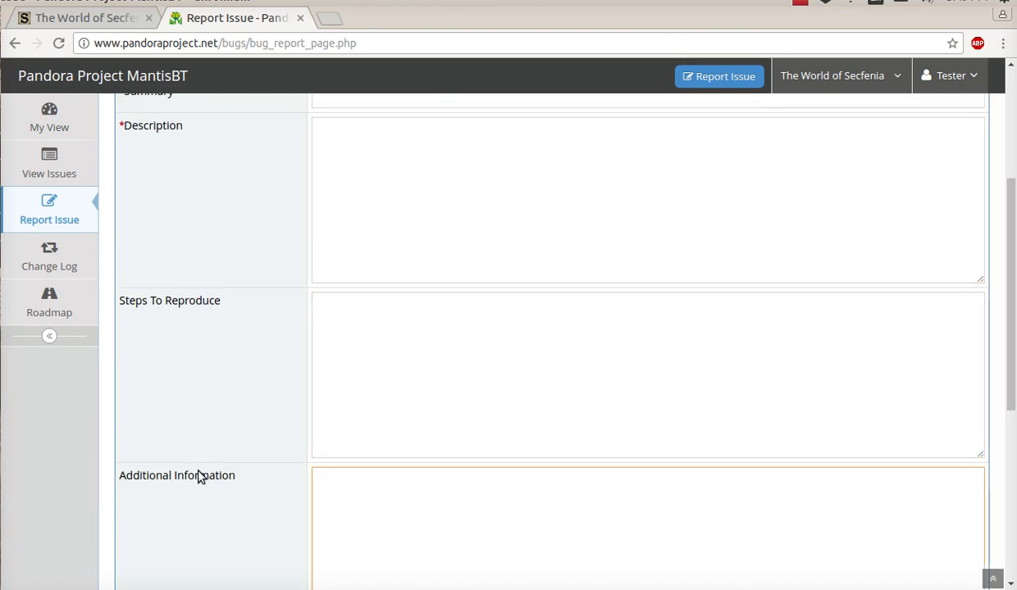
pyautogui.scroll(-4, 199, 476)
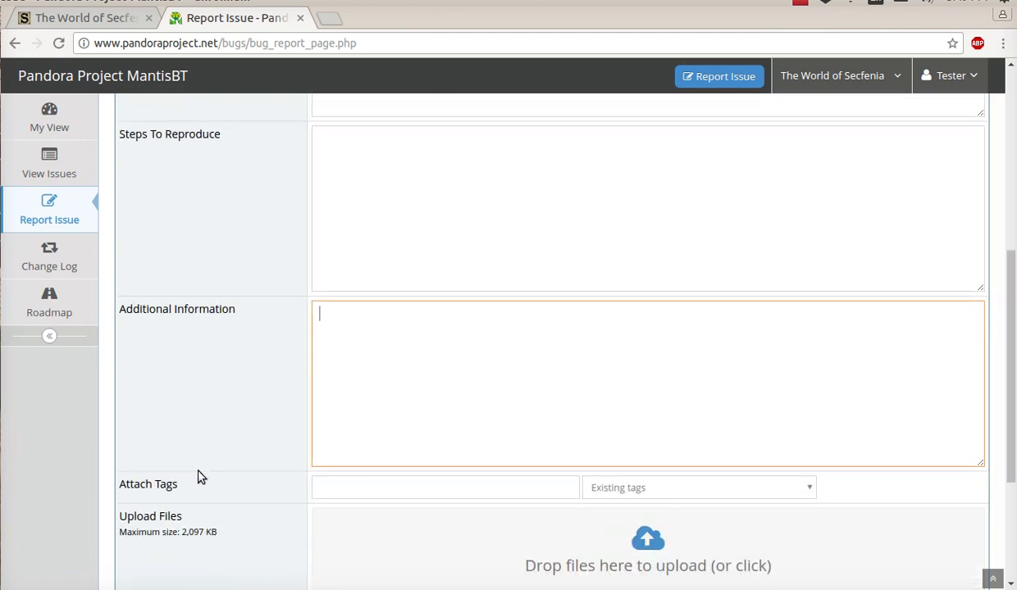
pyautogui.scroll(-2, 199, 473)
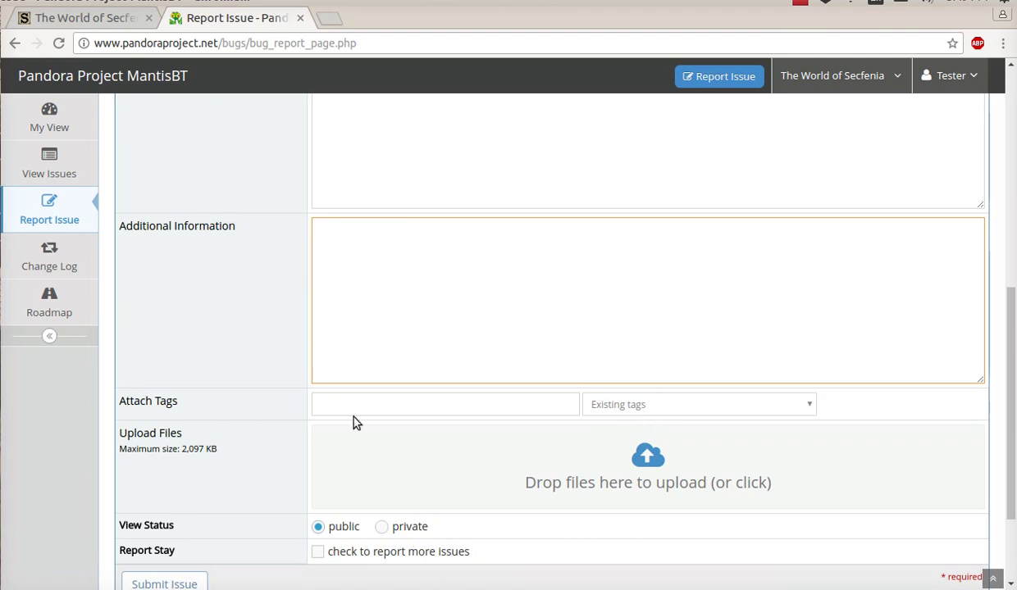
# Step: Look through the list of existing tags that can be attached to the report, leaving none selected
pyautogui.click(800, 411)
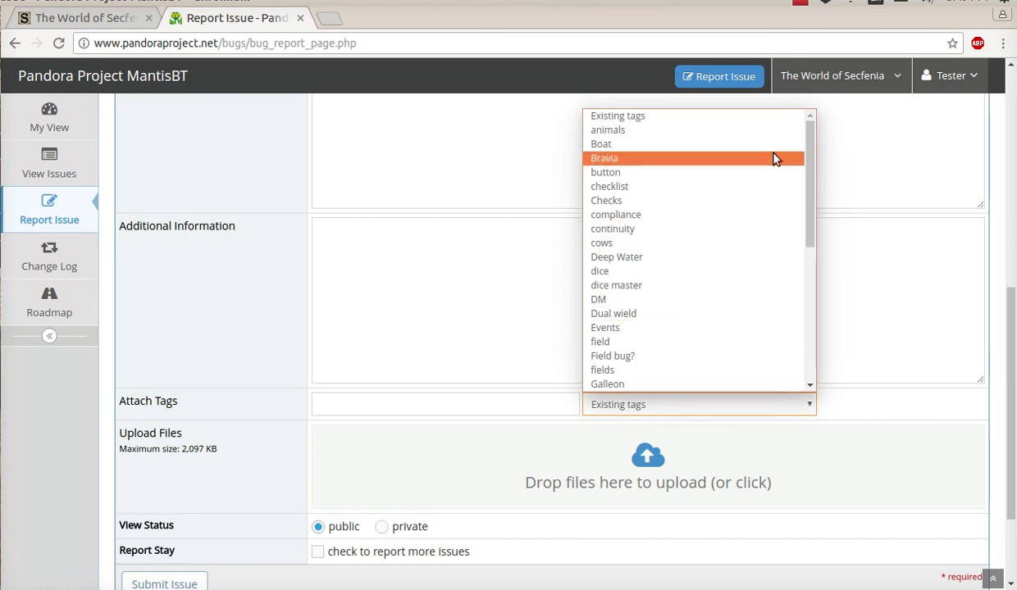
pyautogui.scroll(-4, 729, 305)
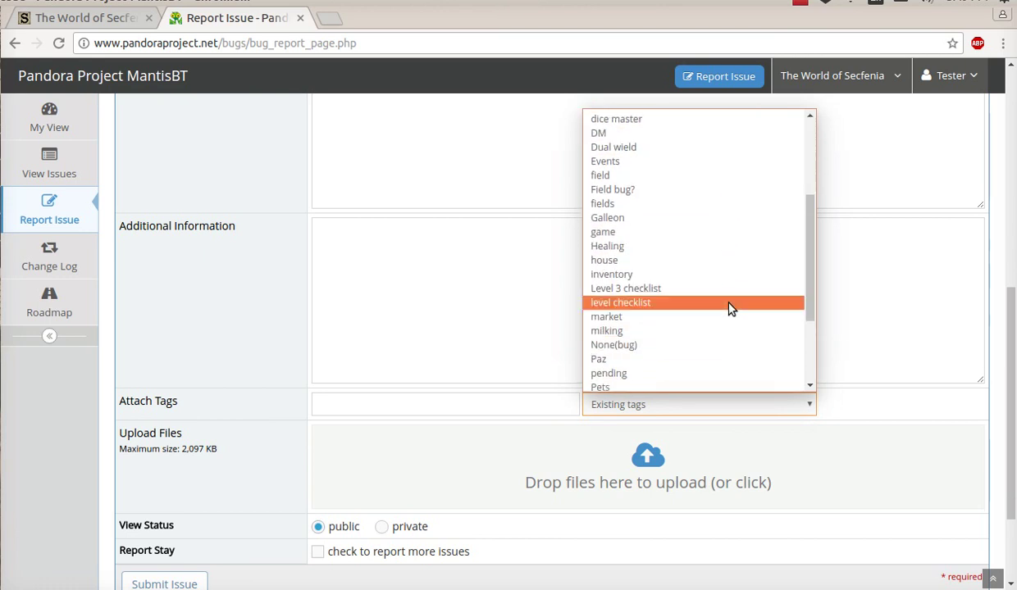
pyautogui.scroll(-3, 730, 308)
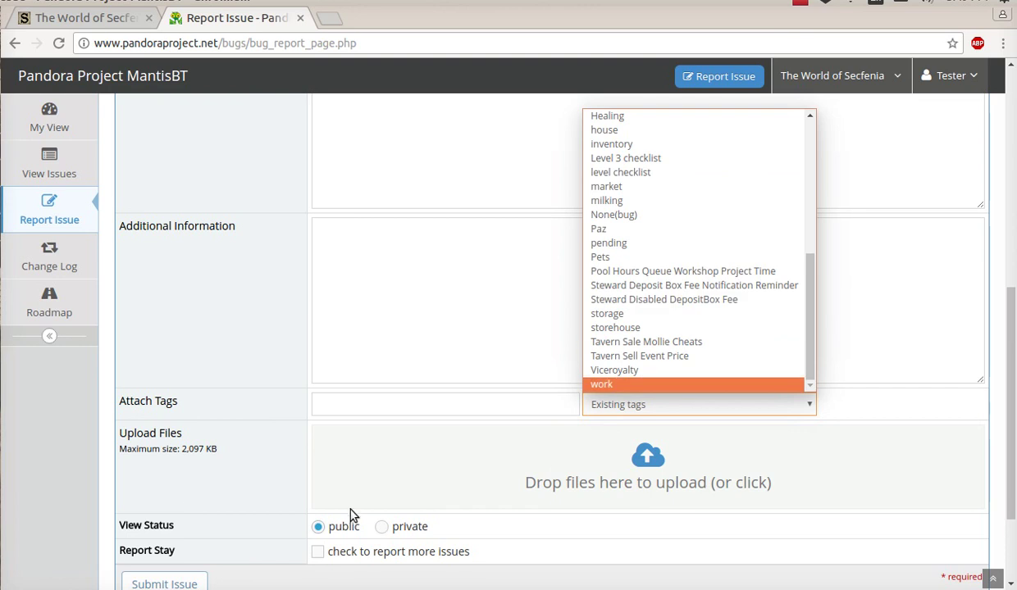
pyautogui.click(182, 469)
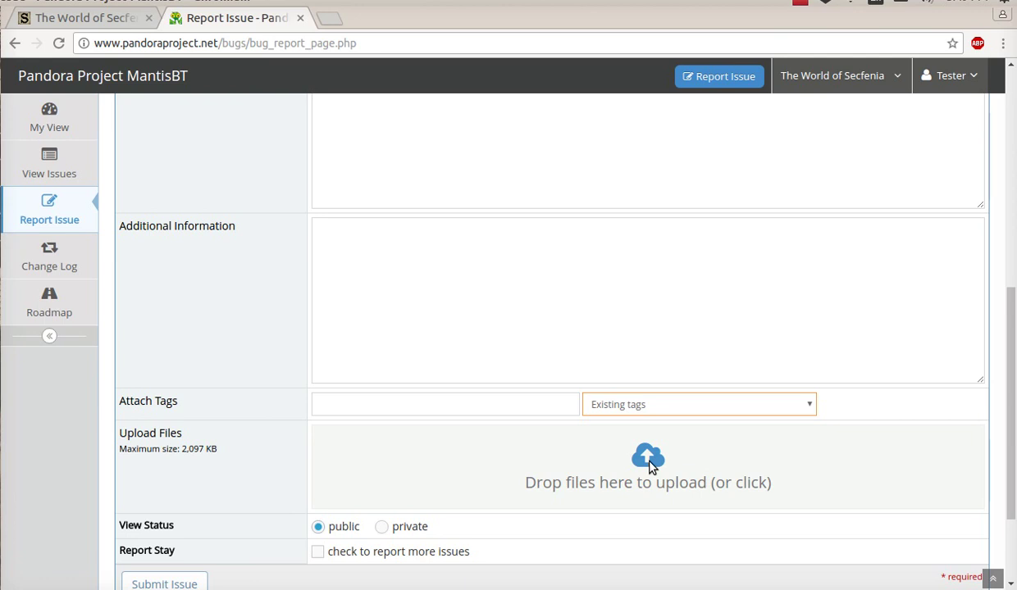
# Step: Set the issue report's view status to private
pyautogui.scroll(-3, 649, 467)
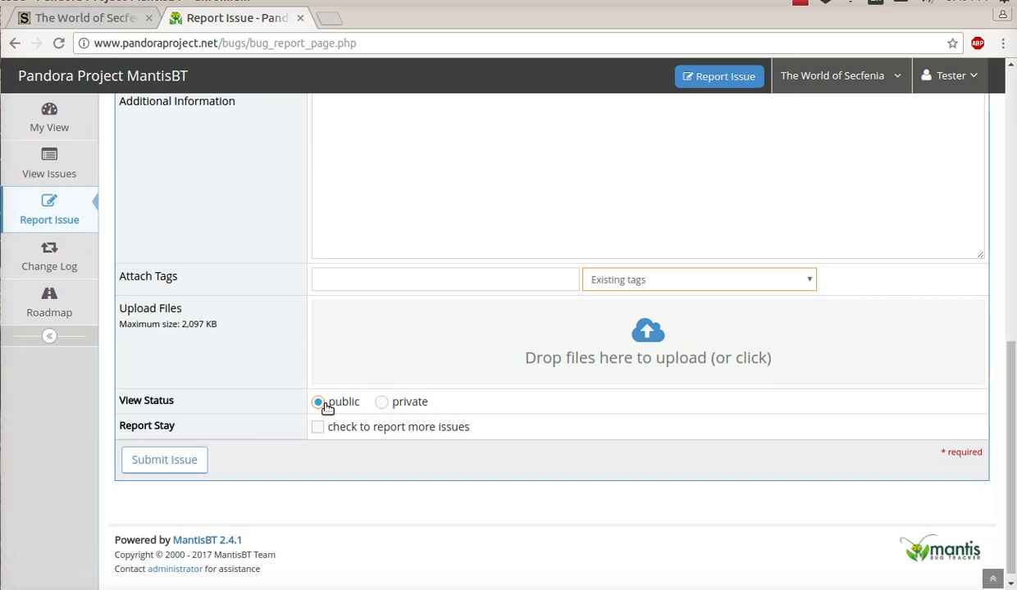
pyautogui.click(382, 403)
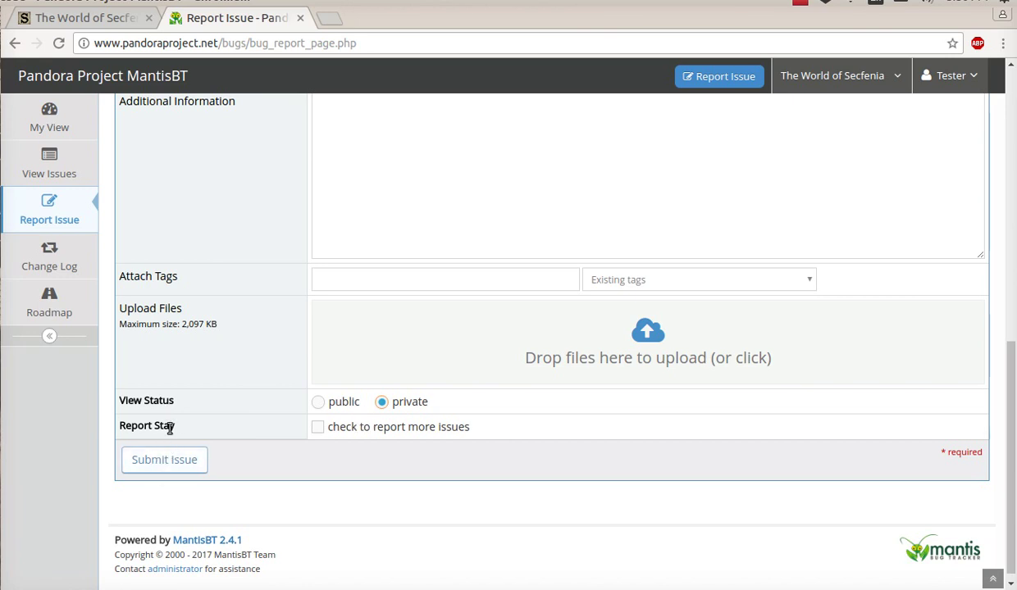
pyautogui.scroll(1, 169, 425)
pyautogui.scroll(7, 170, 427)
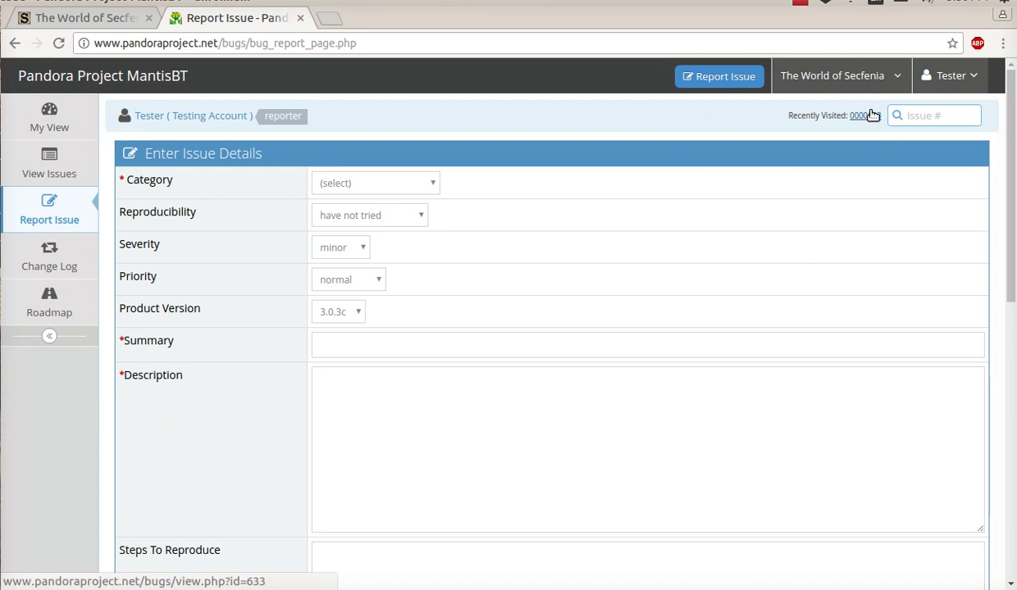
# Step: Open the change log for The World of Secfenia and look through the issues listed under version 3.0.4
pyautogui.moveTo(874, 116)
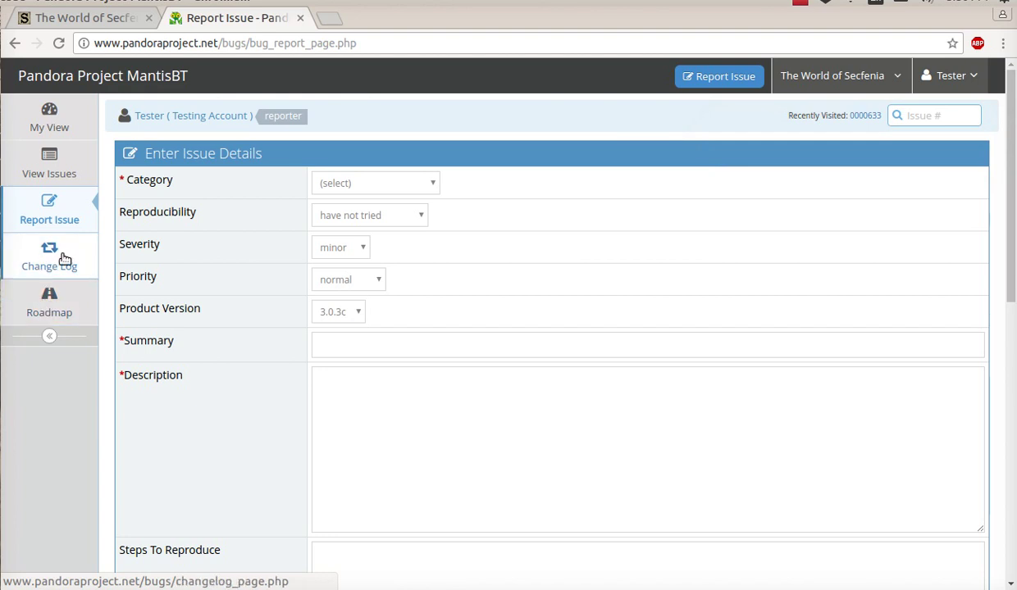
pyautogui.moveTo(64, 258); pyautogui.dragTo(47, 256)
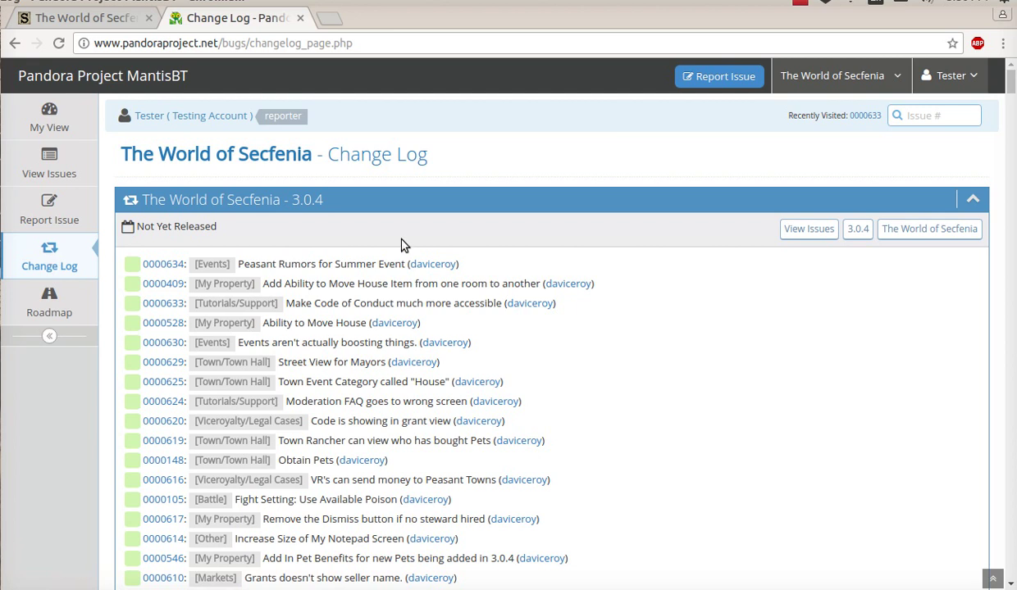
pyautogui.scroll(-2, 402, 245)
pyautogui.scroll(-10, 402, 243)
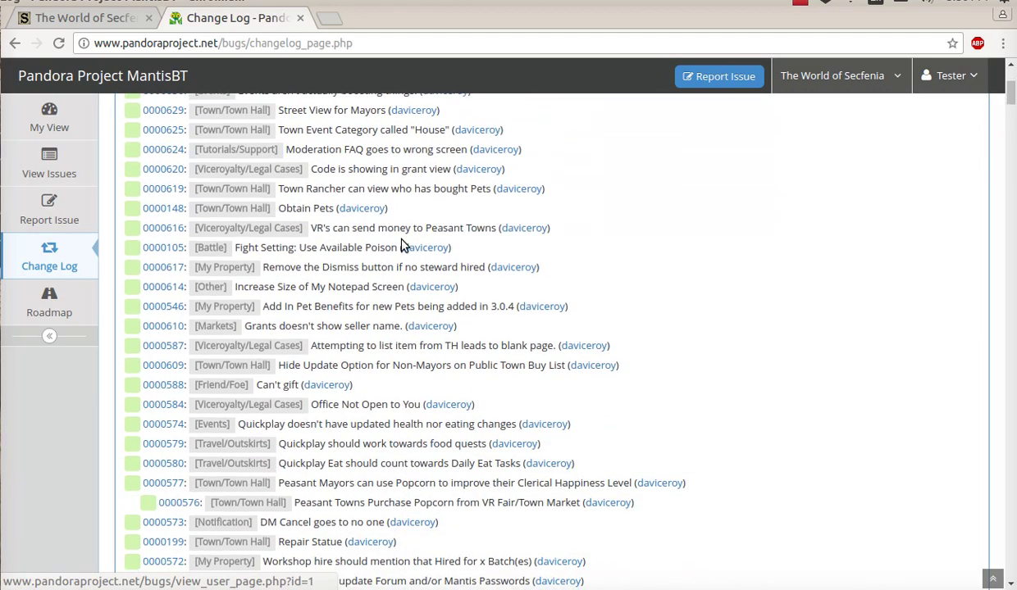
pyautogui.scroll(-4, 402, 240)
pyautogui.scroll(10, 402, 239)
pyautogui.scroll(8, 402, 239)
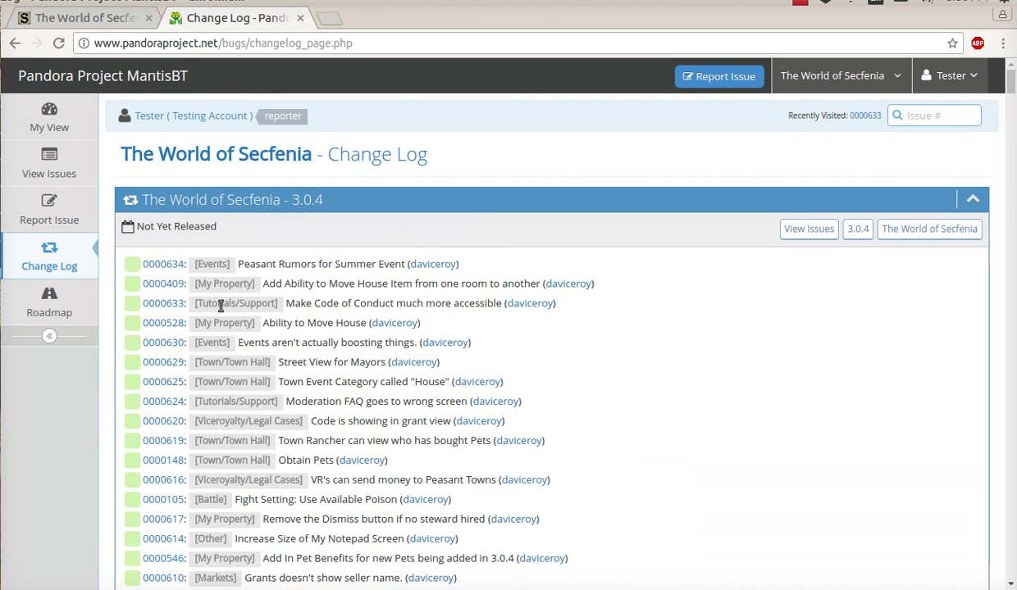
pyautogui.scroll(-4, 220, 315)
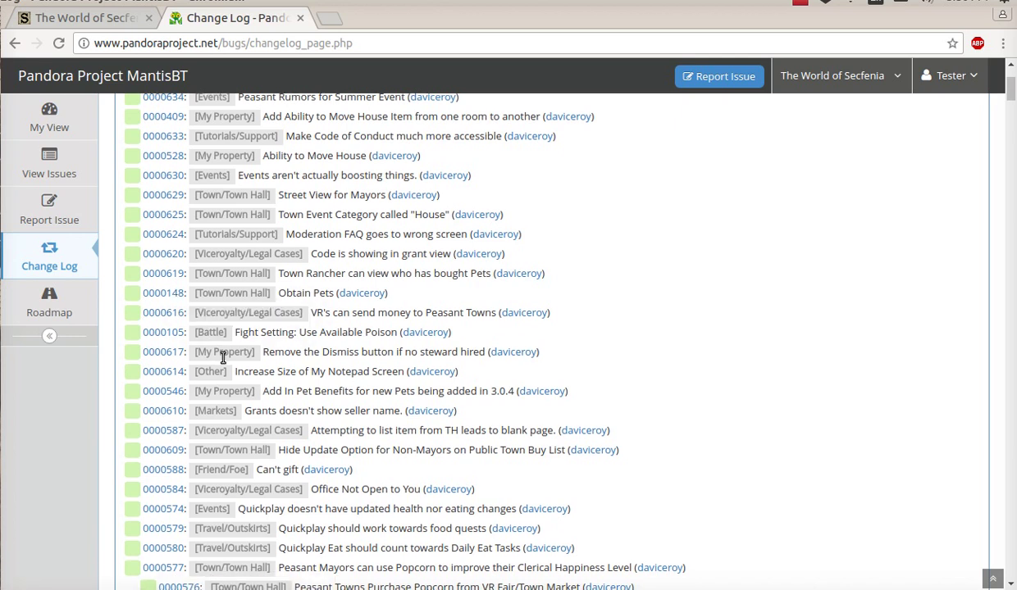
pyautogui.scroll(-7, 222, 358)
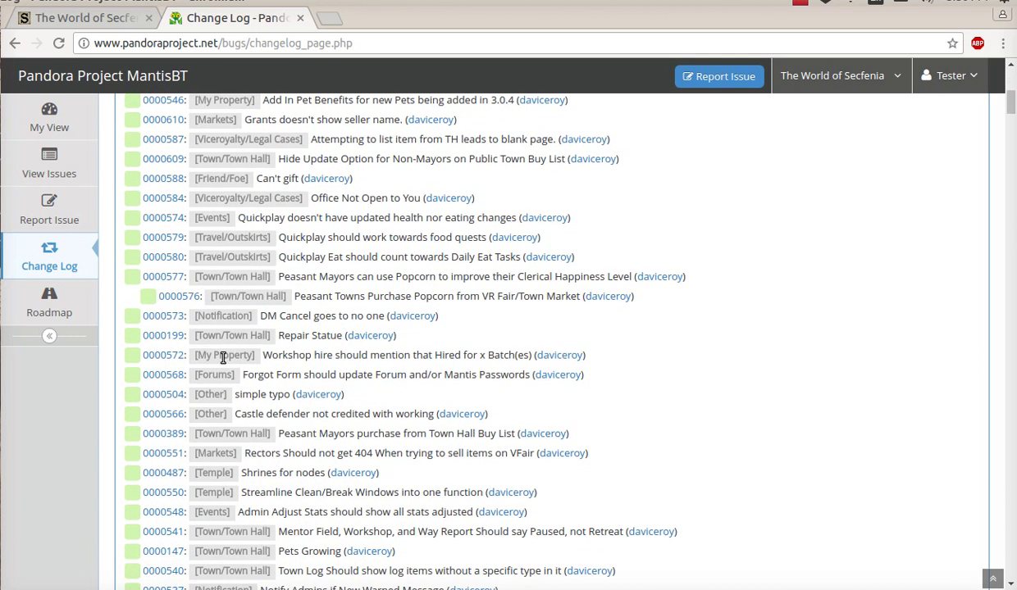
pyautogui.scroll(-9, 222, 358)
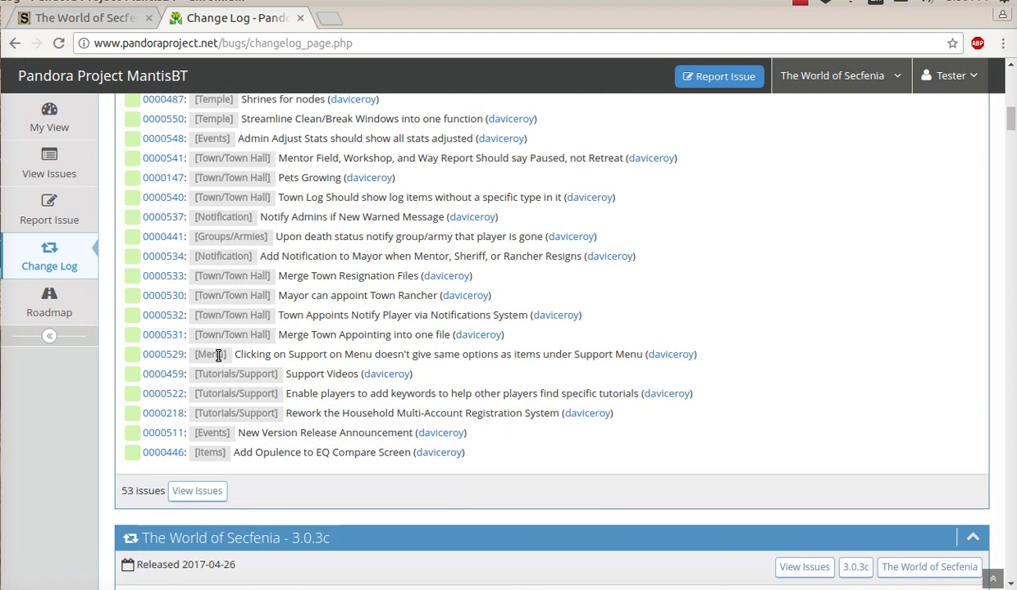
# Step: Look through the change log's released versions from 3.0.3c back to 3.0.2b
pyautogui.scroll(-3, 218, 355)
pyautogui.scroll(-2, 318, 356)
pyautogui.scroll(-5, 319, 357)
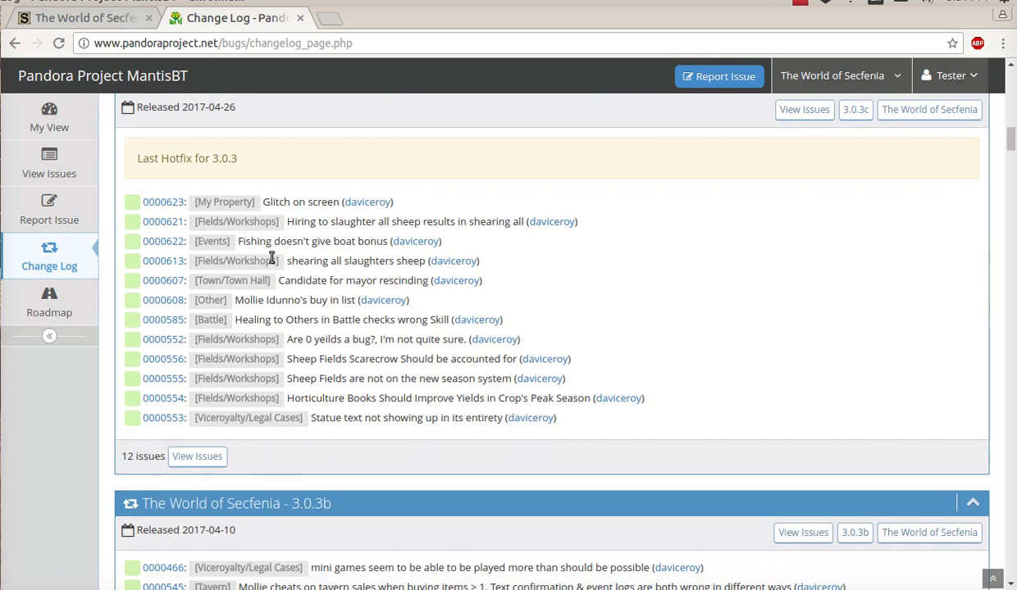
pyautogui.scroll(-7, 273, 419)
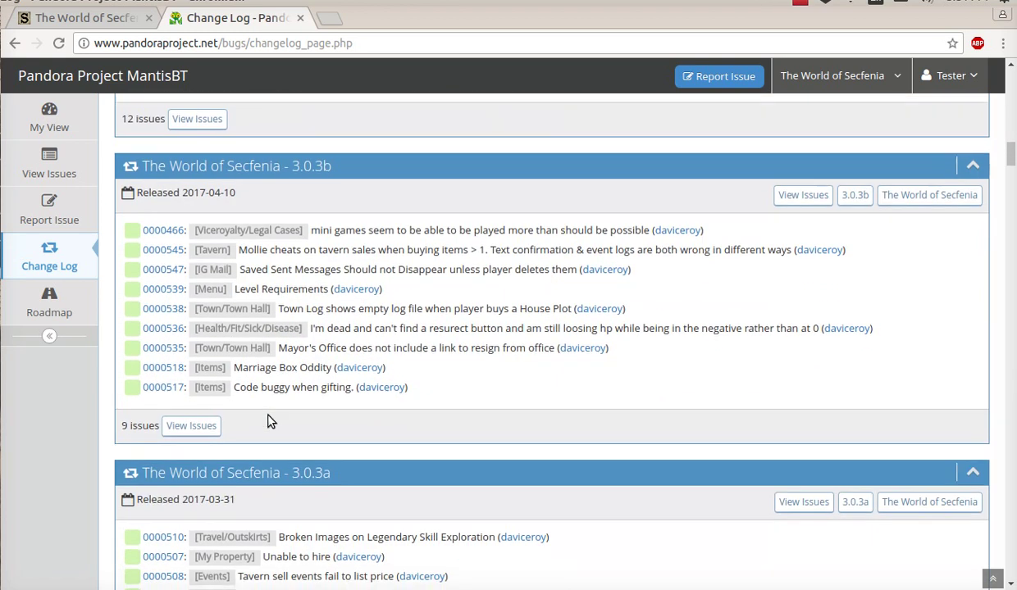
pyautogui.scroll(-8, 271, 421)
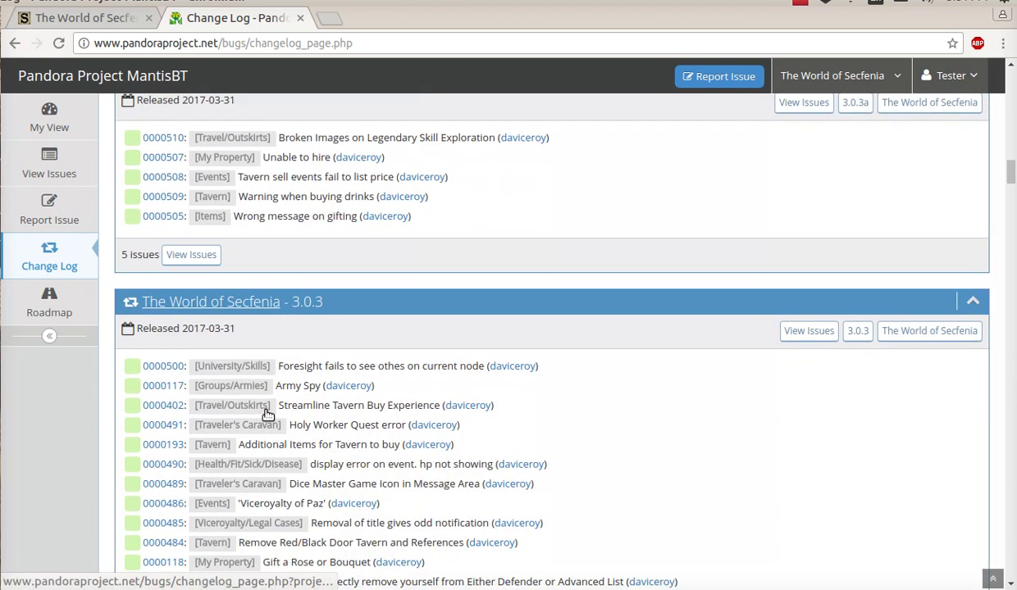
pyautogui.scroll(-5, 268, 414)
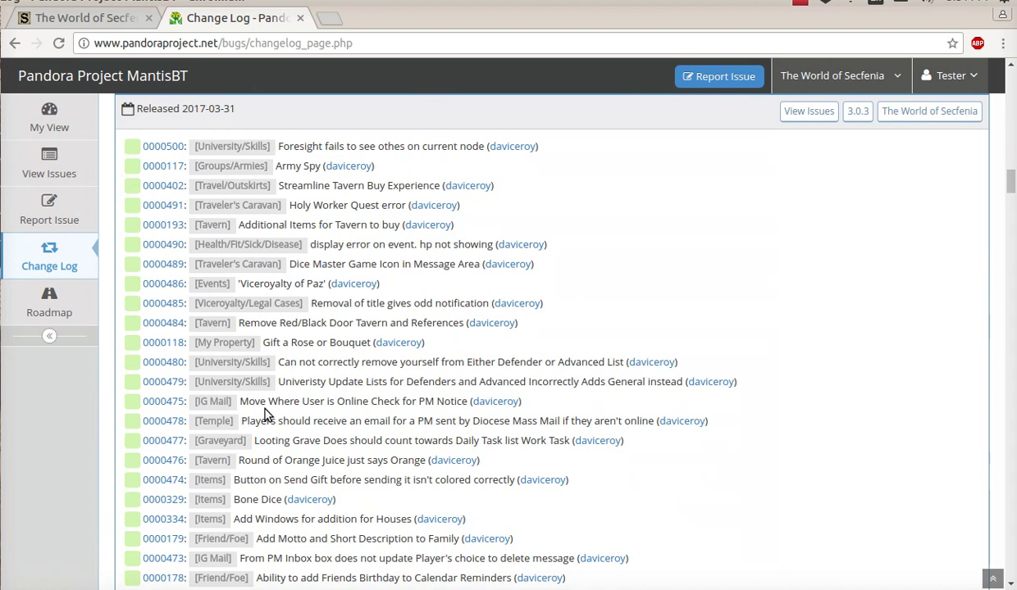
pyautogui.scroll(8, 265, 414)
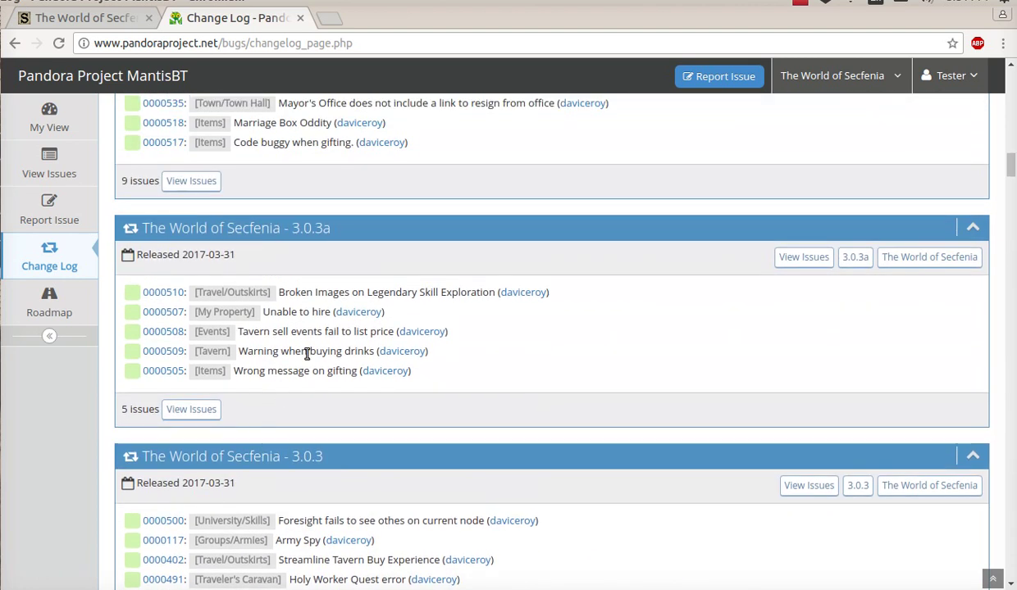
pyautogui.scroll(-5, 307, 352)
pyautogui.scroll(-20, 307, 352)
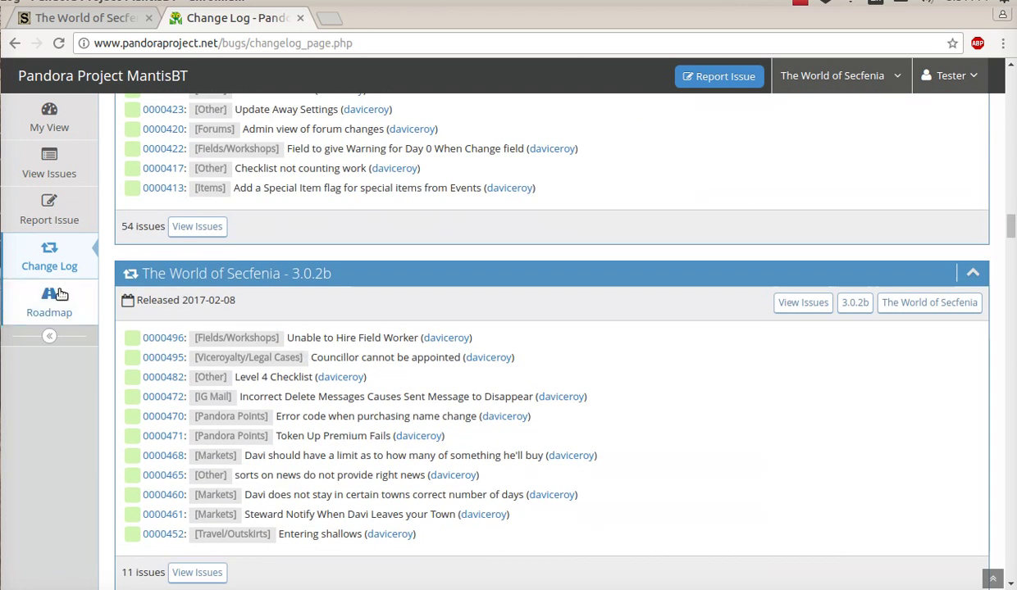
# Step: Open the roadmap for The World of Secfenia and look through the issues planned for versions 3.0.11 down to 3.0.7
pyautogui.click(46, 302)
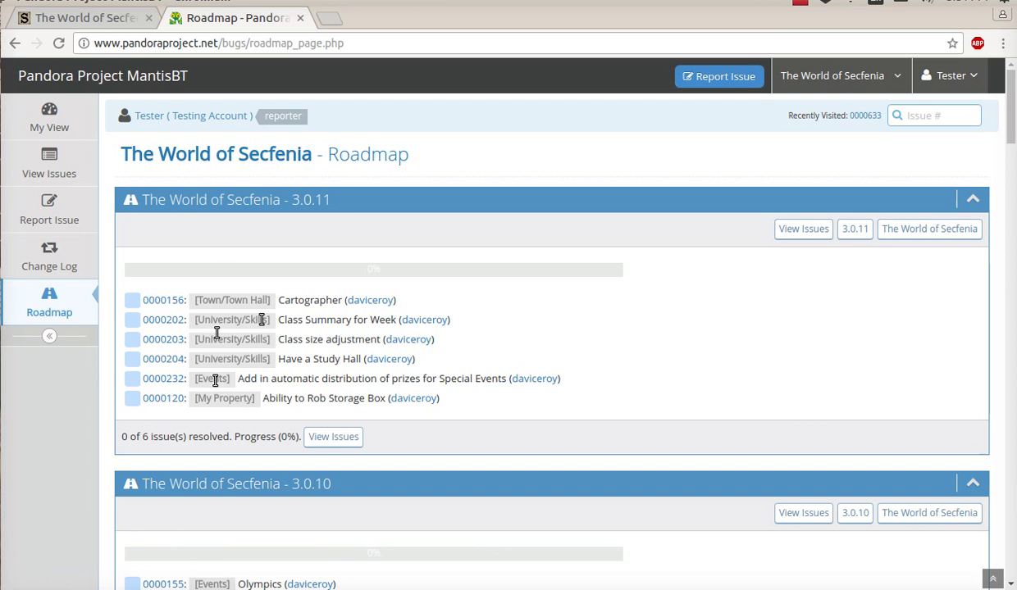
pyautogui.scroll(-3, 216, 381)
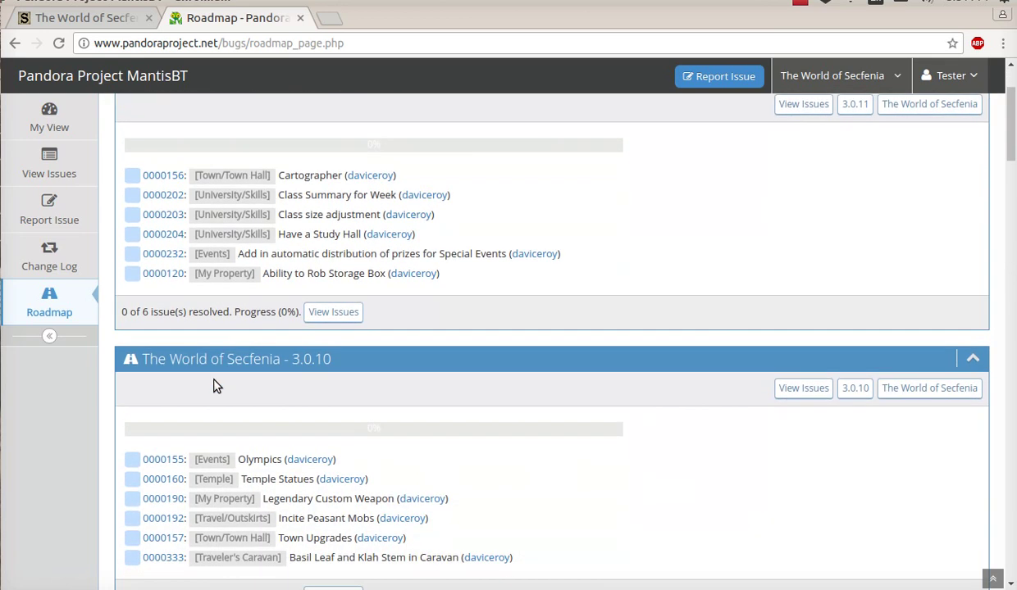
pyautogui.scroll(-5, 216, 386)
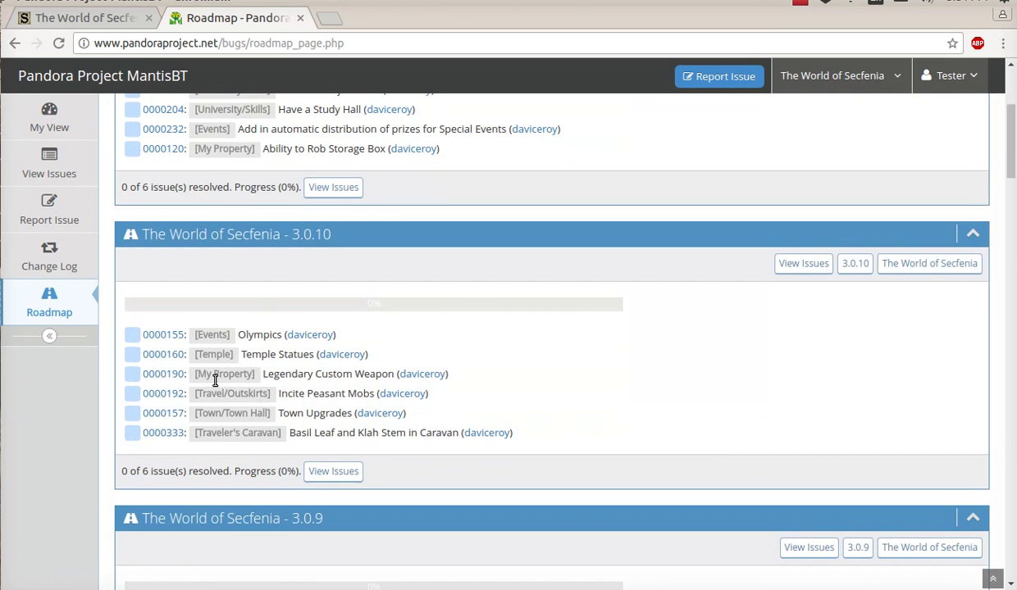
pyautogui.scroll(-6, 213, 386)
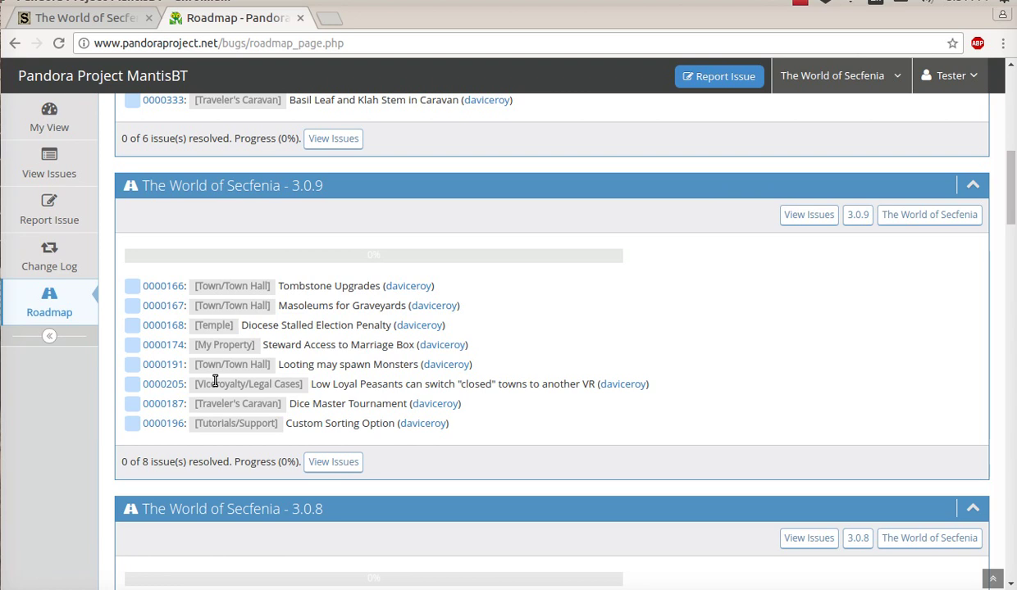
pyautogui.scroll(-5, 215, 380)
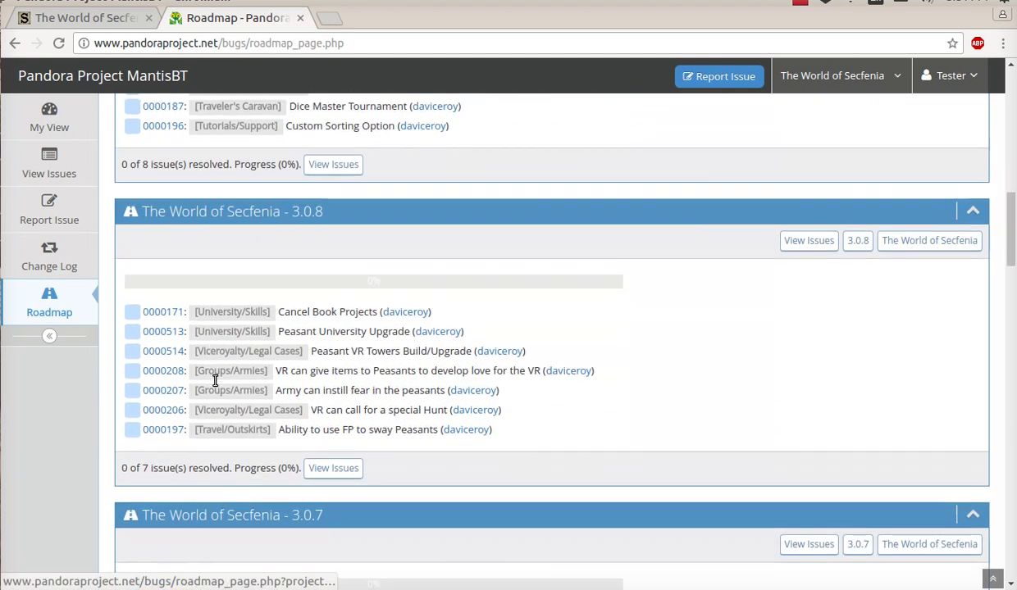
pyautogui.scroll(-10, 215, 381)
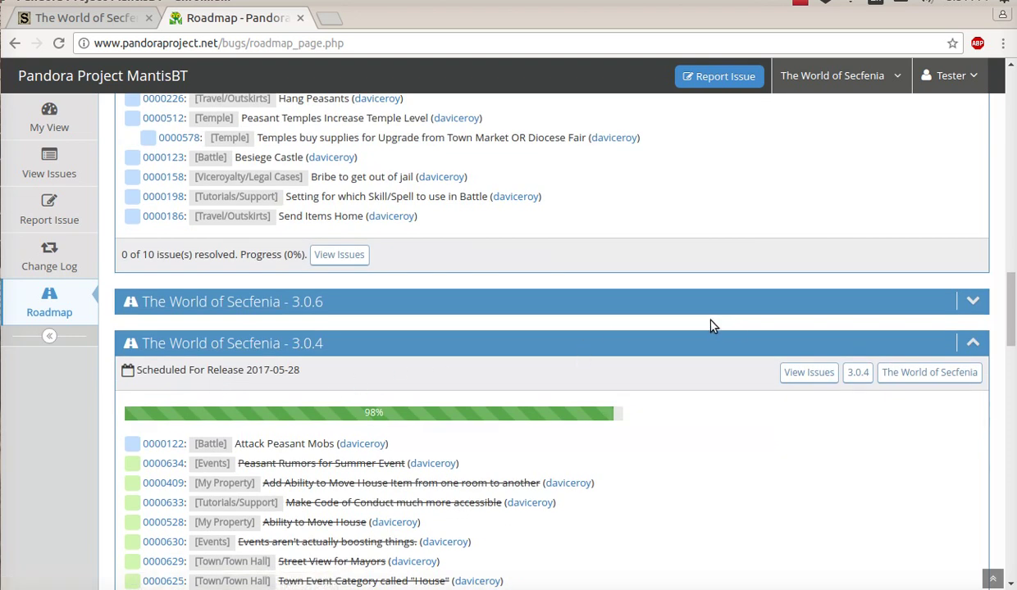
# Step: Examine the scheduled release dates and issue lists of versions 3.0.4 and 3.0.5 on the roadmap, highlighting the 3.0.4 date
pyautogui.scroll(-2, 710, 325)
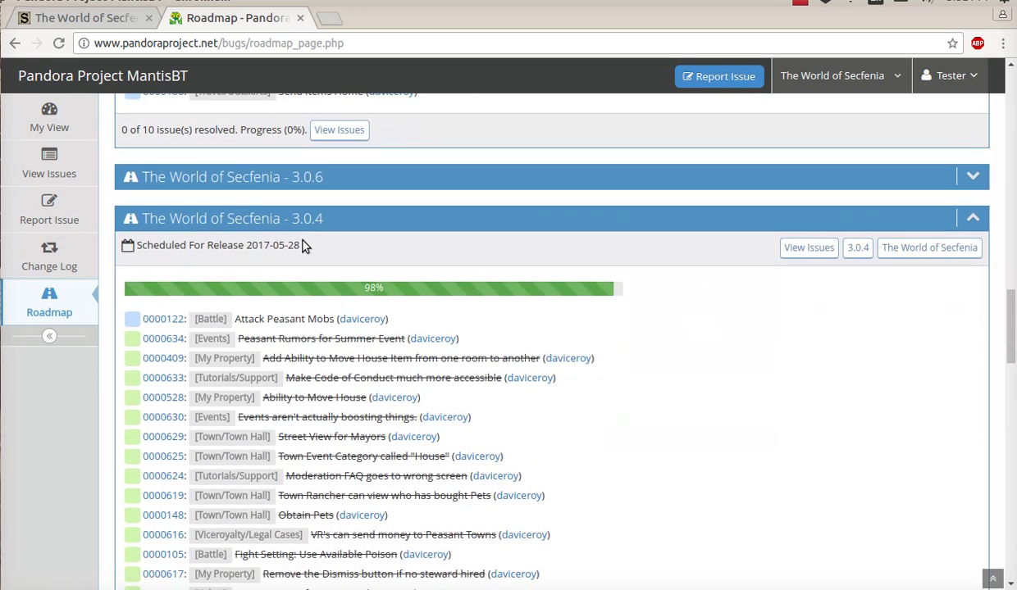
pyautogui.moveTo(301, 246); pyautogui.dragTo(252, 250)
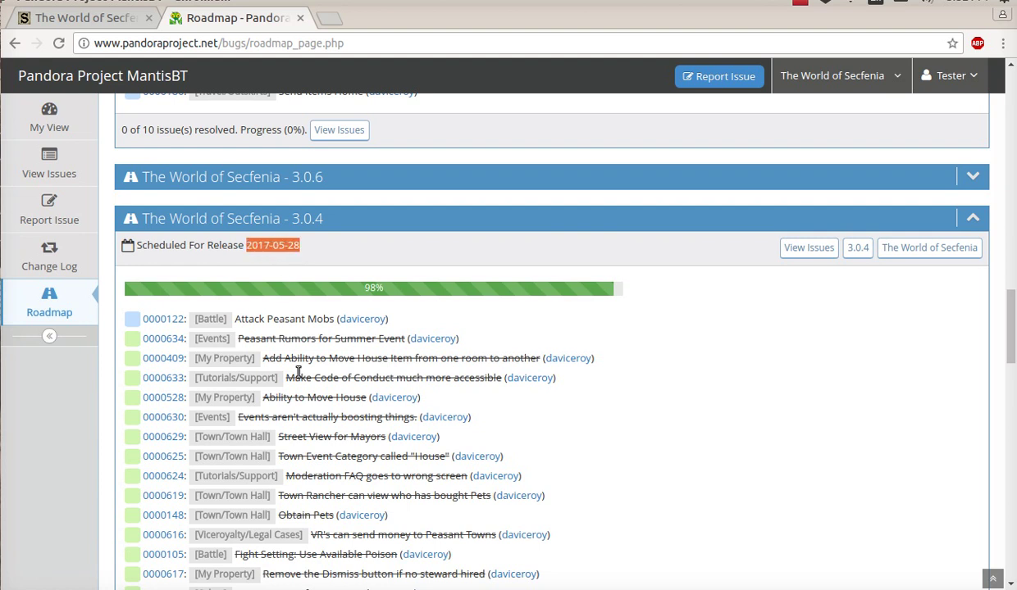
pyautogui.scroll(-14, 299, 371)
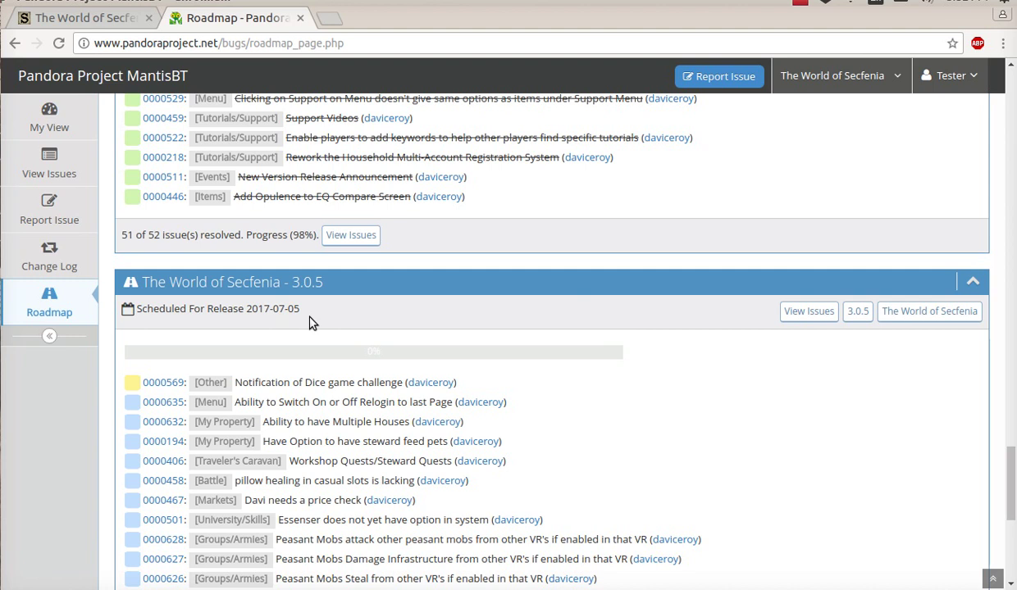
pyautogui.scroll(7, 310, 322)
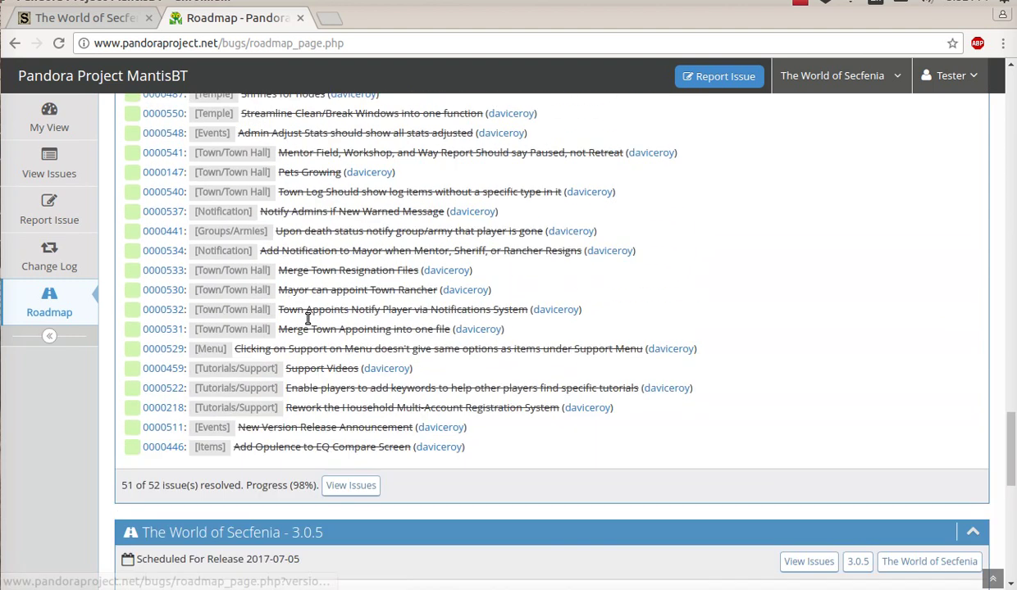
# Step: Compare the completion progress and issue lists of versions 3.0.4 and 3.0.5 on the roadmap, and look back up to version 3.0.8
pyautogui.scroll(10, 308, 320)
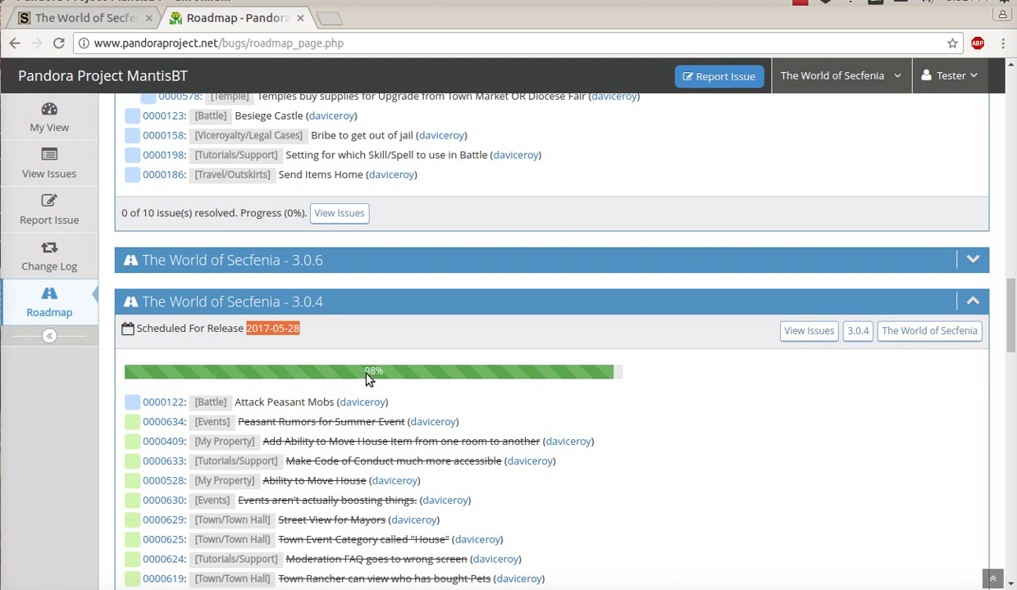
pyautogui.scroll(-10, 450, 397)
pyautogui.scroll(-7, 449, 392)
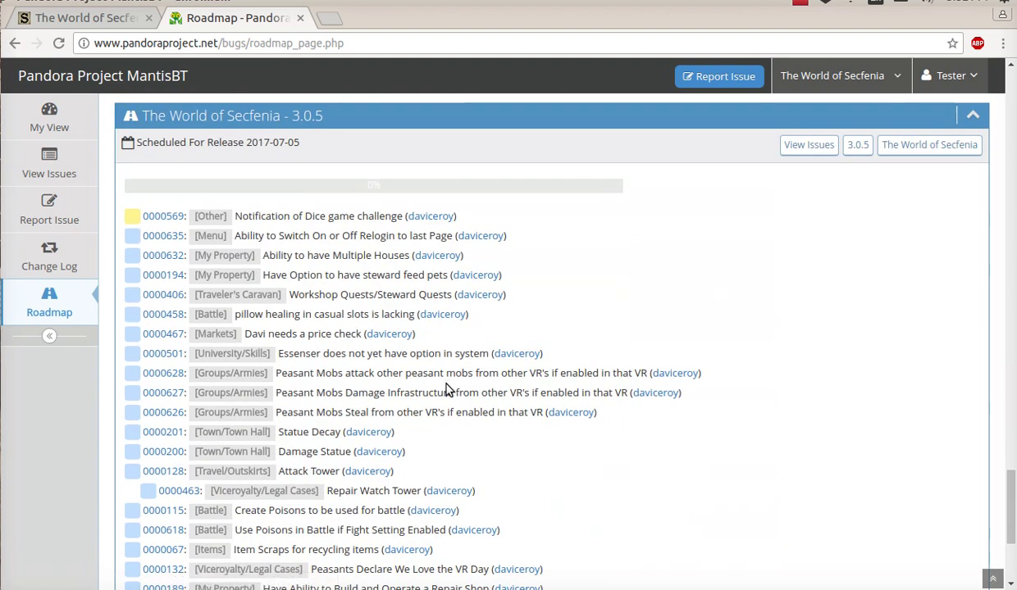
pyautogui.scroll(-5, 449, 392)
pyautogui.scroll(-2, 449, 390)
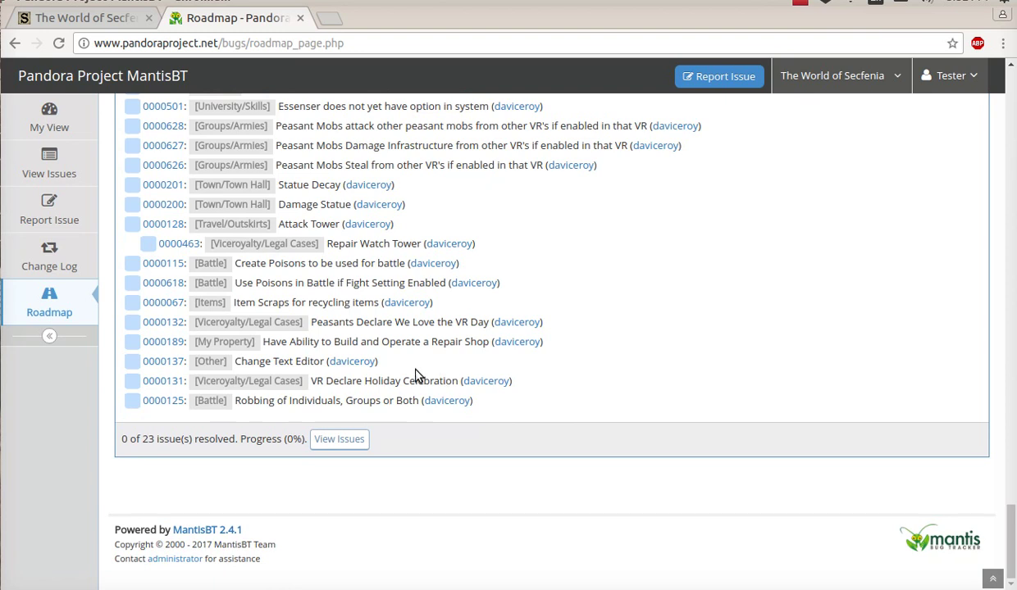
pyautogui.scroll(20, 416, 375)
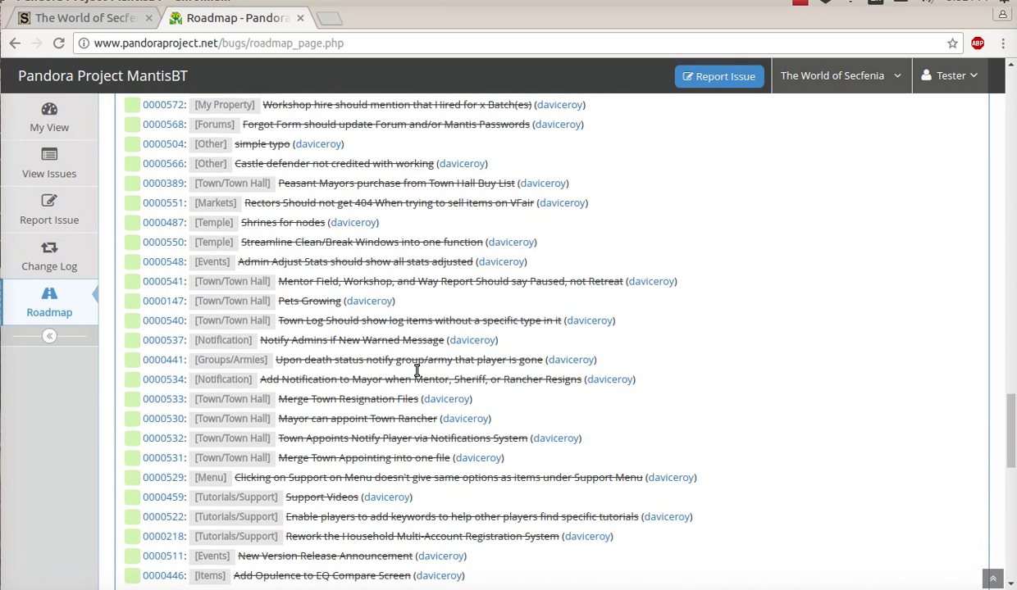
pyautogui.scroll(20, 417, 371)
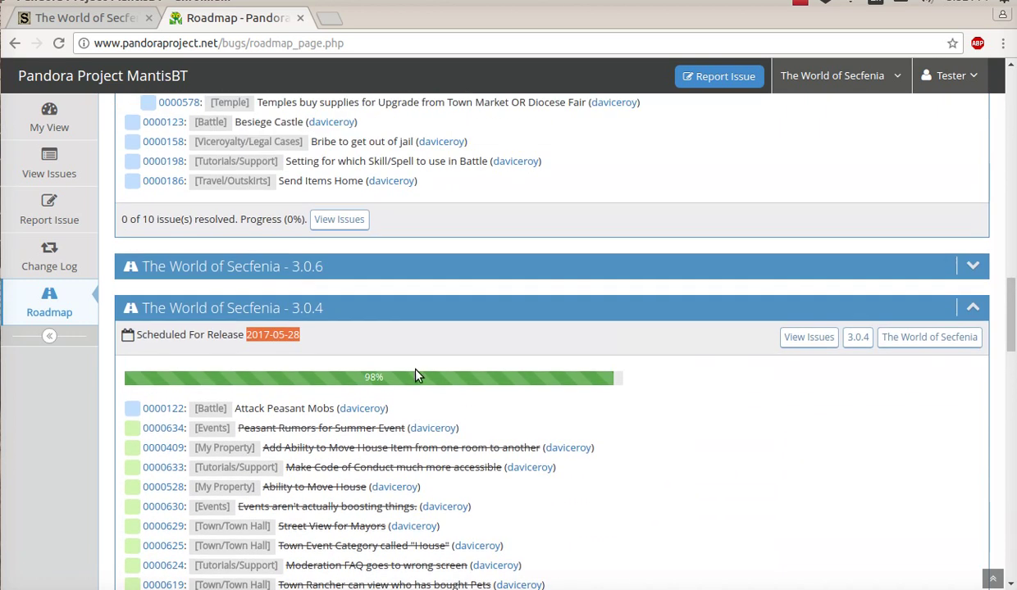
pyautogui.scroll(20, 416, 375)
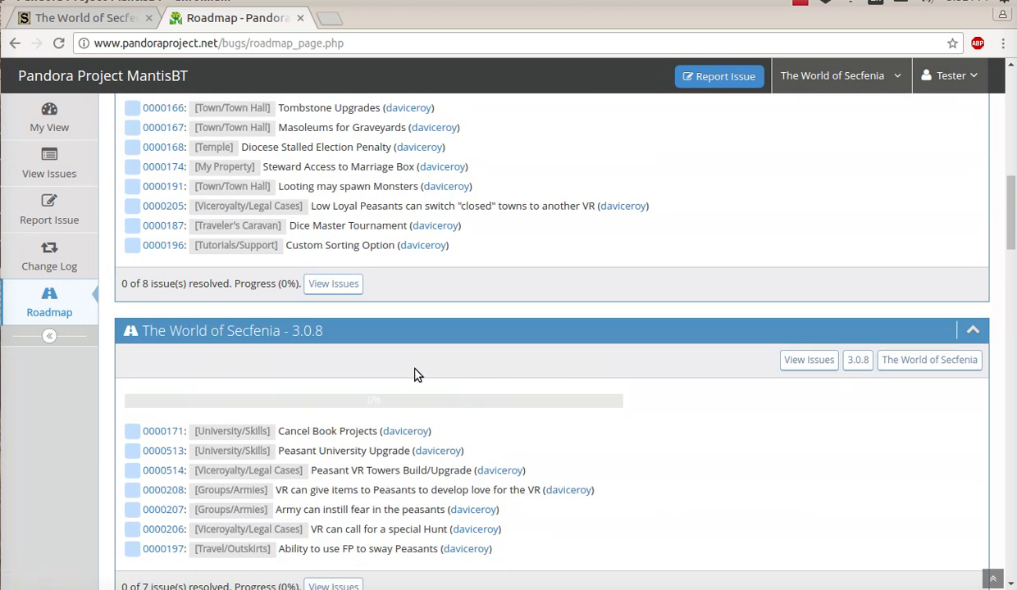
pyautogui.scroll(1, 416, 375)
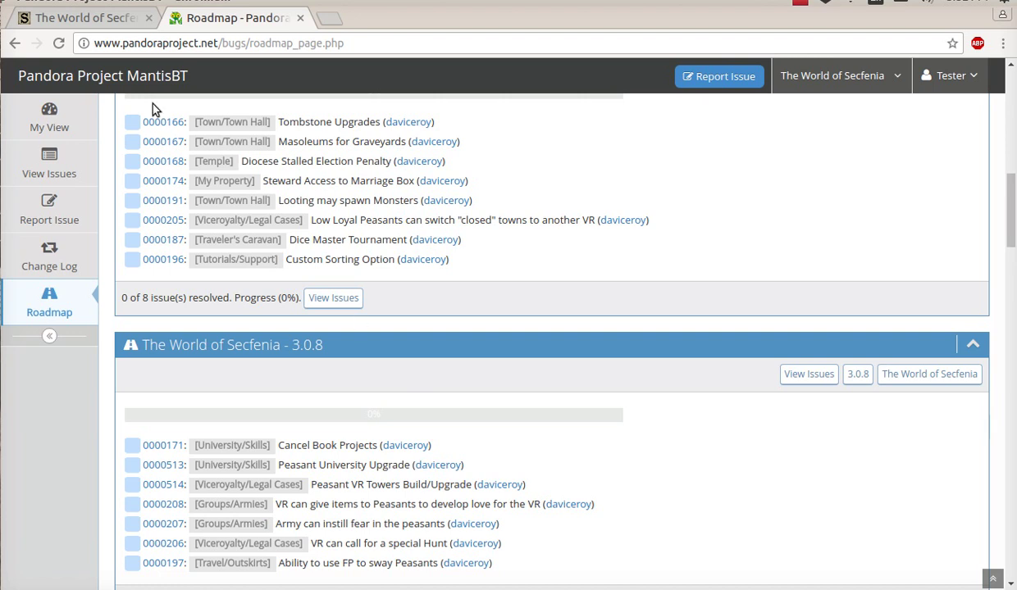
# Step: Switch to The World of Secfenia game site and open the form for composing a new private message
pyautogui.click(98, 26)
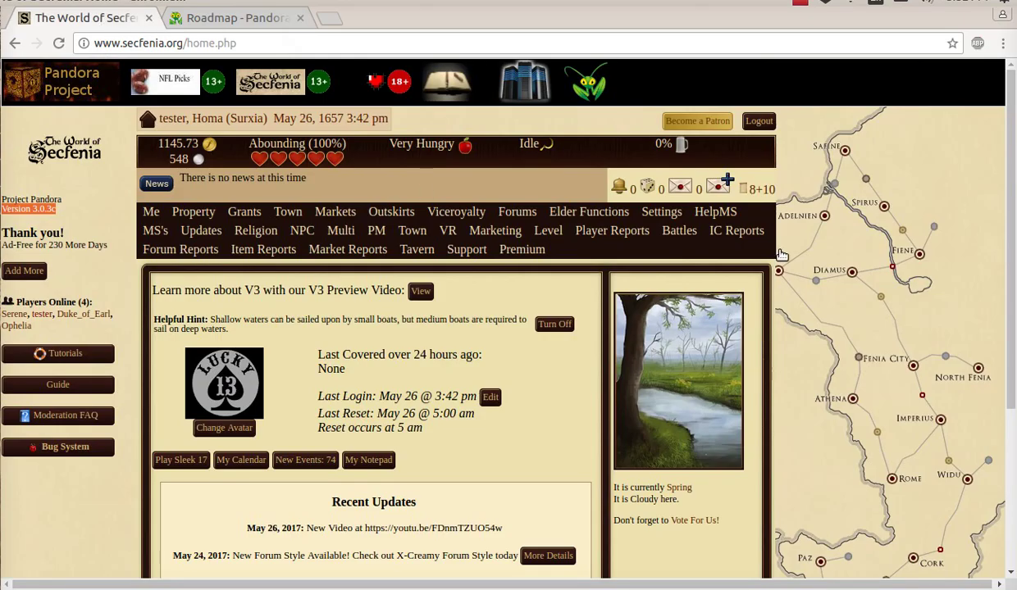
pyautogui.click(717, 187)
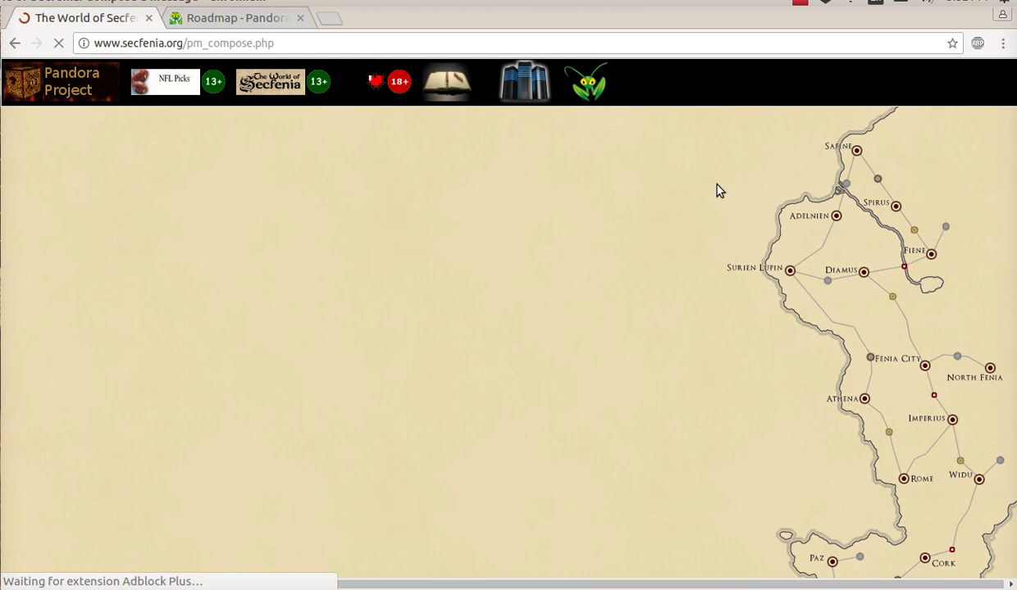